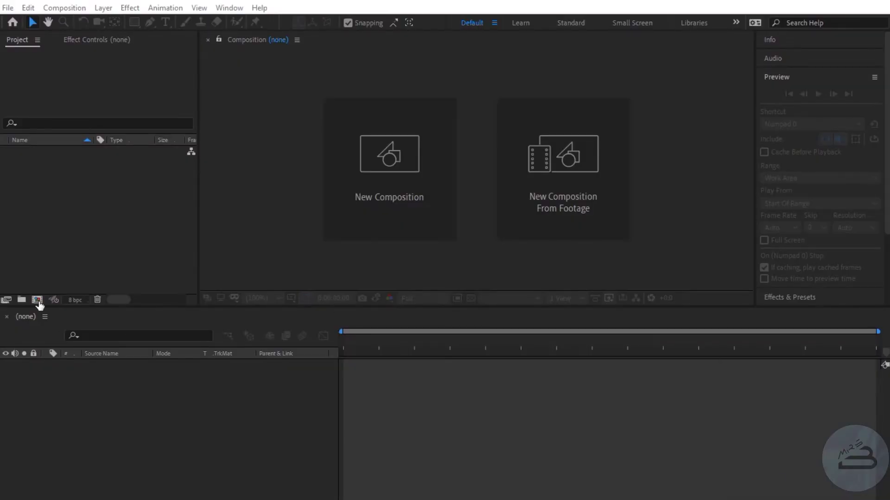
Create a 1920×1080 comp, import Comp 1.avi and Comp 1_3_00011.jpg, and place the clip in it.
click(37, 301)
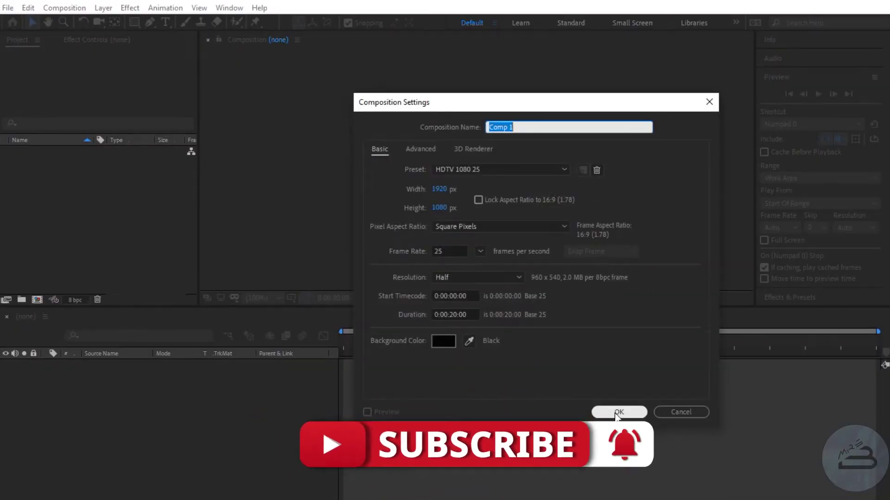
click(615, 413)
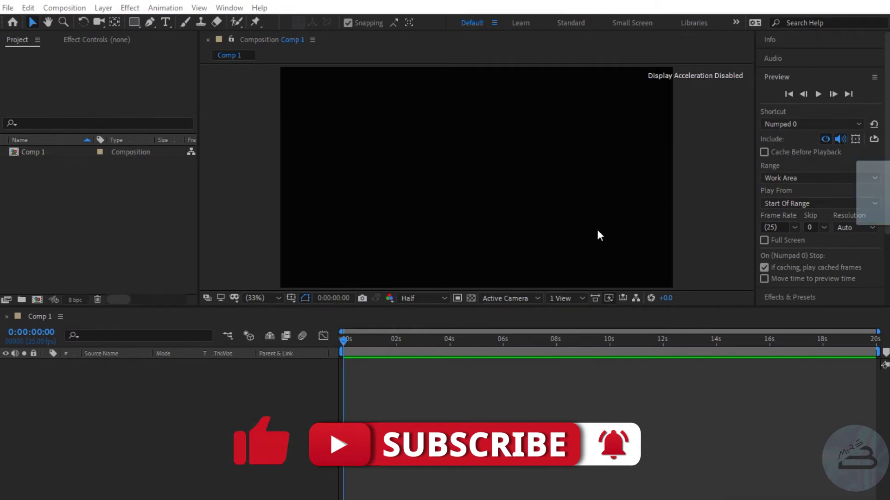
drag(598, 230, 60, 229)
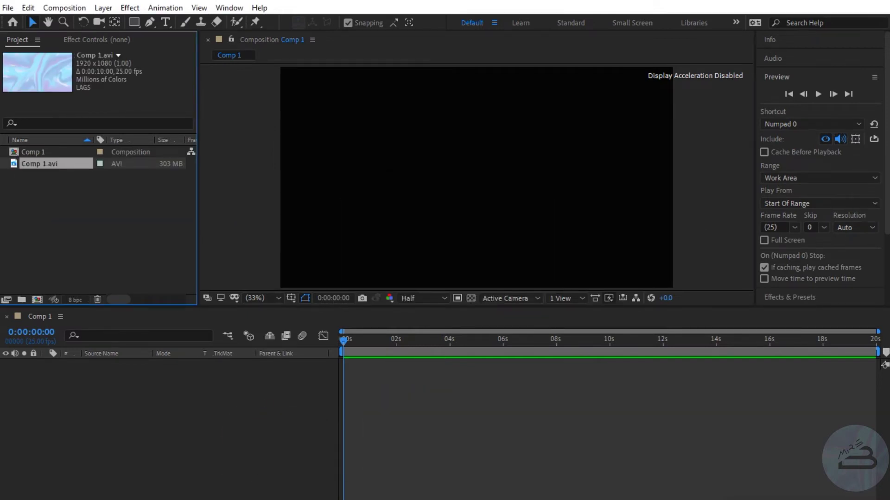
drag(793, 234, 110, 229)
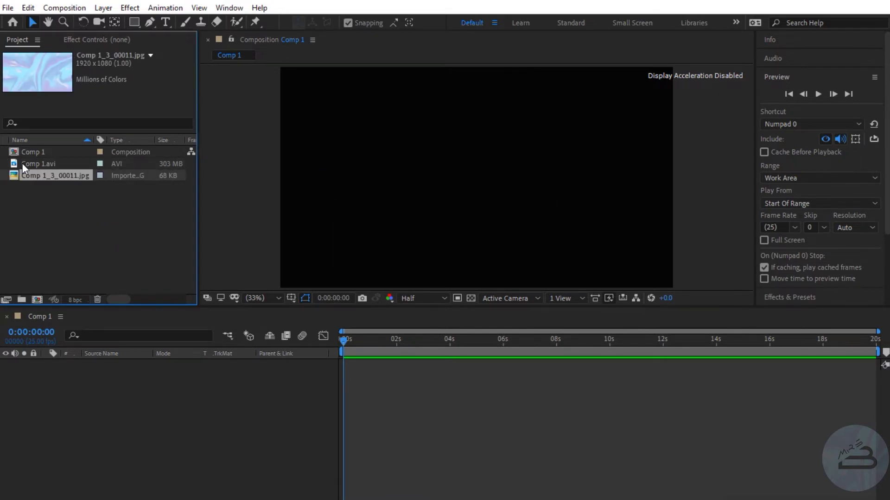
click(36, 164)
drag(36, 164, 89, 415)
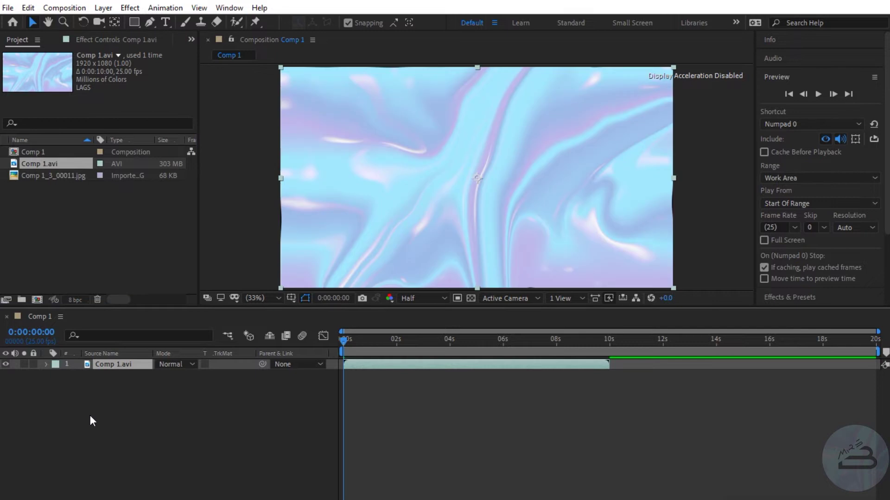
click(85, 266)
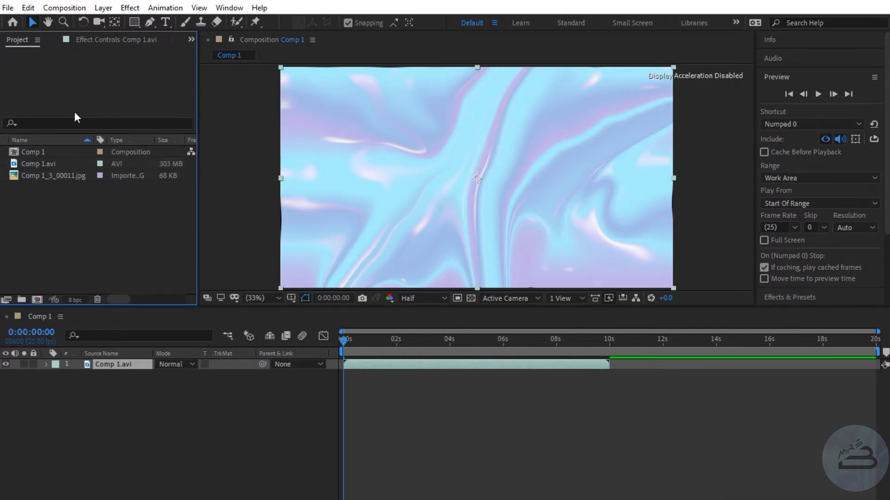
Add the text 'create' and centre it horizontally and vertically in the comp.
click(167, 22)
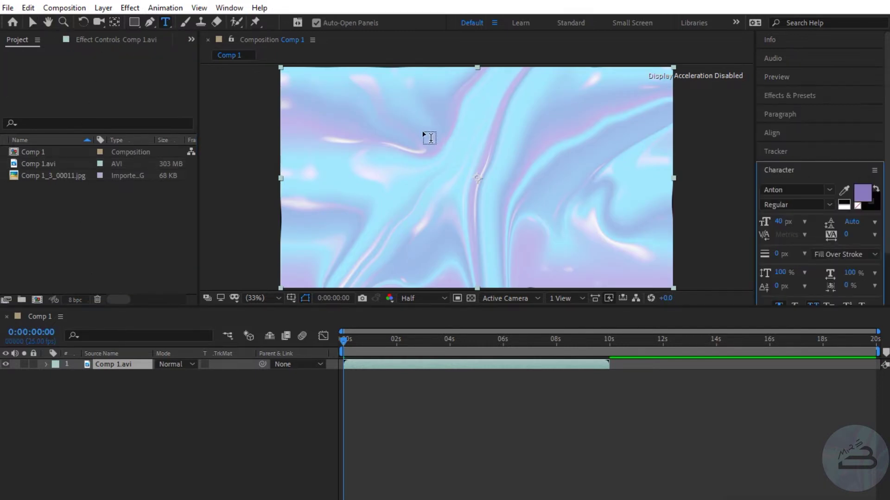
click(443, 180)
text(create)
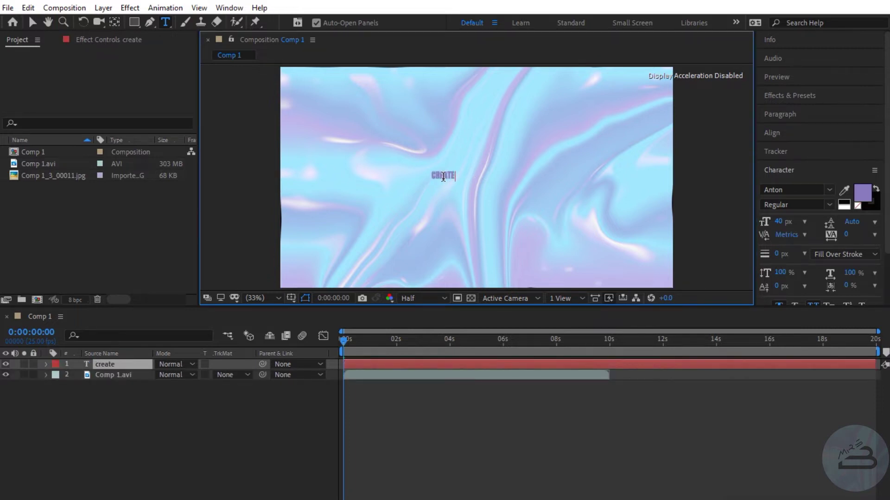
key(Escape)
key(v)
click(792, 132)
click(786, 164)
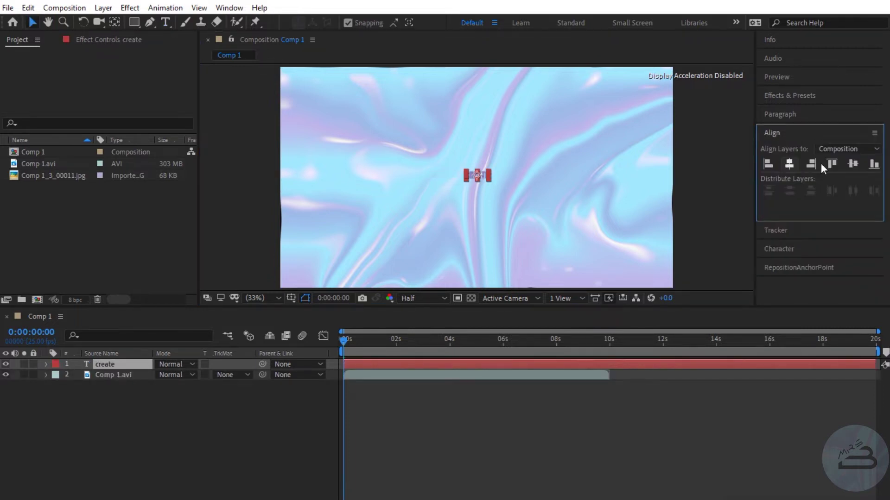
click(846, 163)
Pre-compose the create text layer into a composition named Create Bottom.
right_click(116, 367)
click(155, 314)
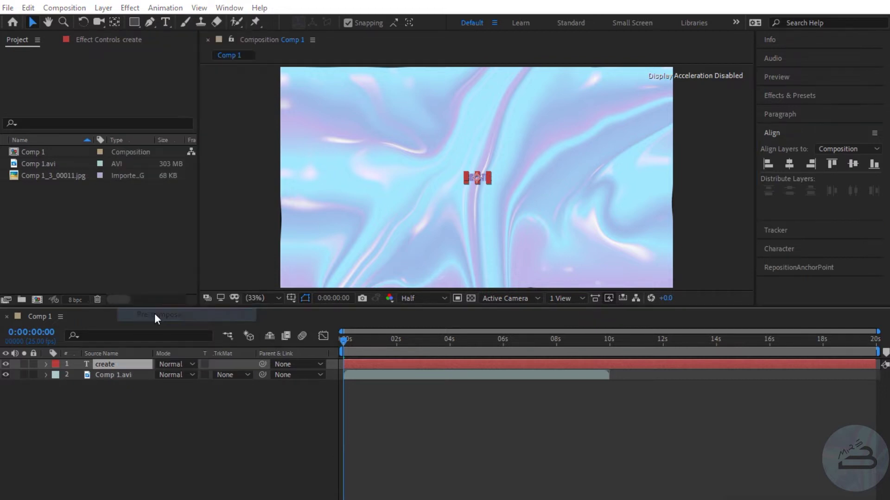
key(BackSpace)
key(BackSpace)
key(BackSpace)
key(BackSpace)
key(BackSpace)
key(BackSpace)
text(Create)
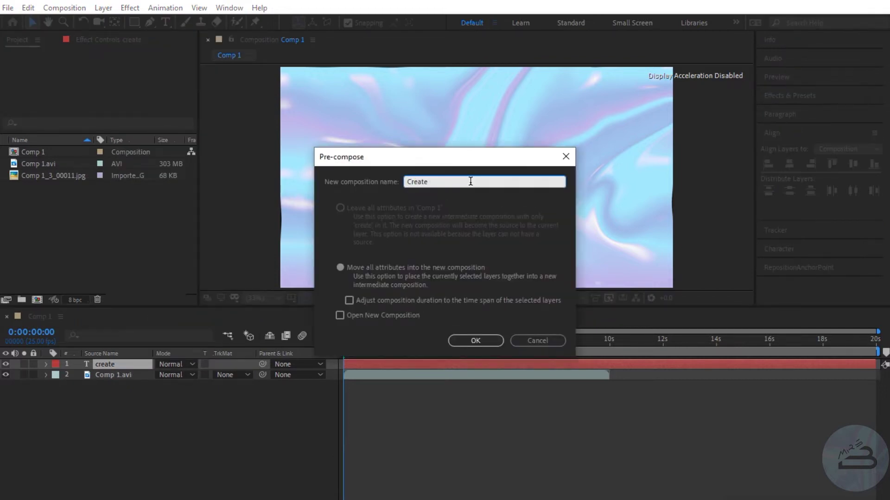
text(Bottom)
click(471, 342)
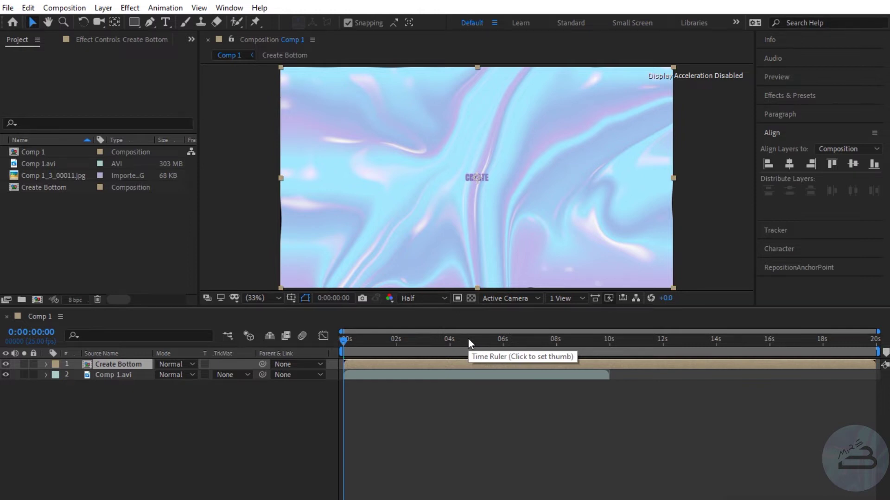
Resize the Create Bottom composition to 500 × 150 px.
click(44, 188)
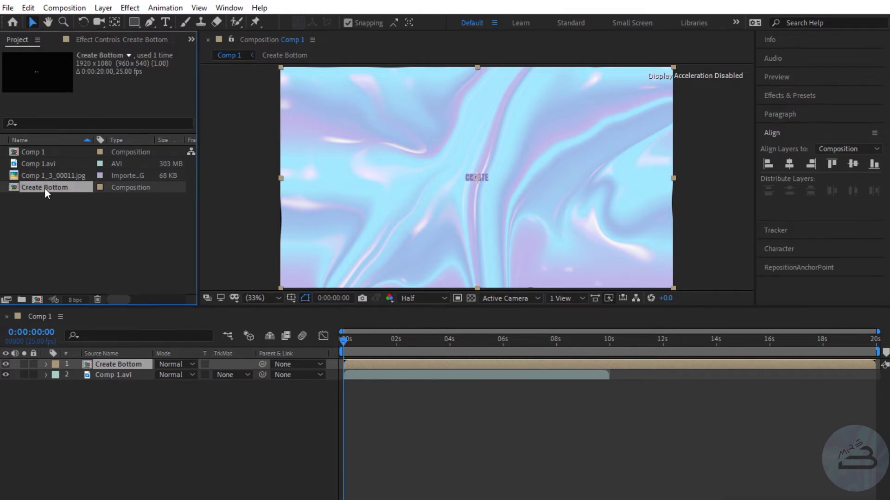
right_click(45, 188)
click(72, 195)
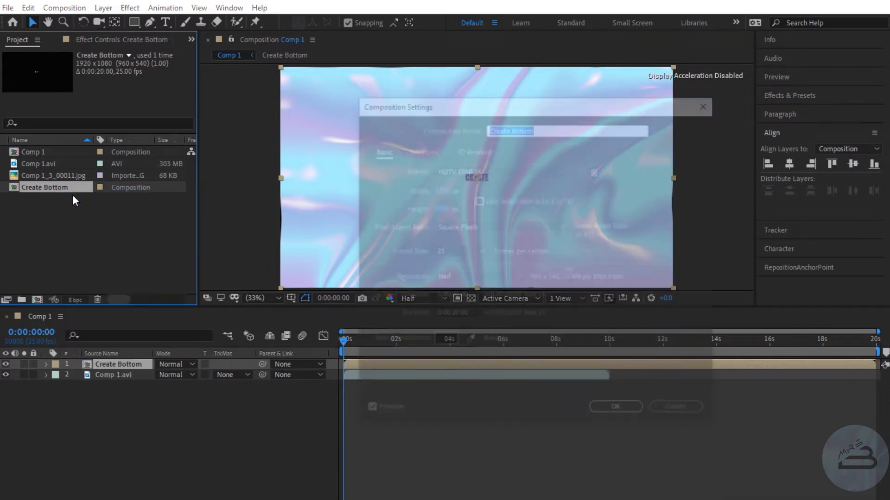
click(440, 189)
text(500)
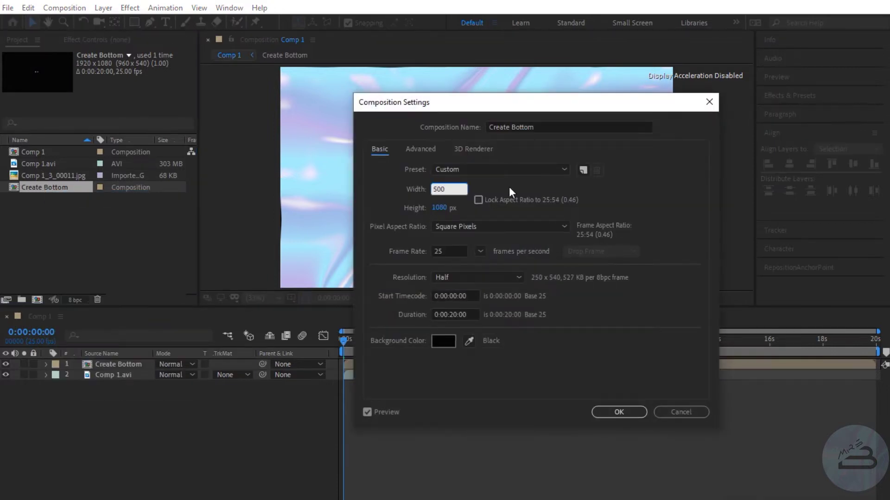
click(569, 190)
click(437, 208)
text(150)
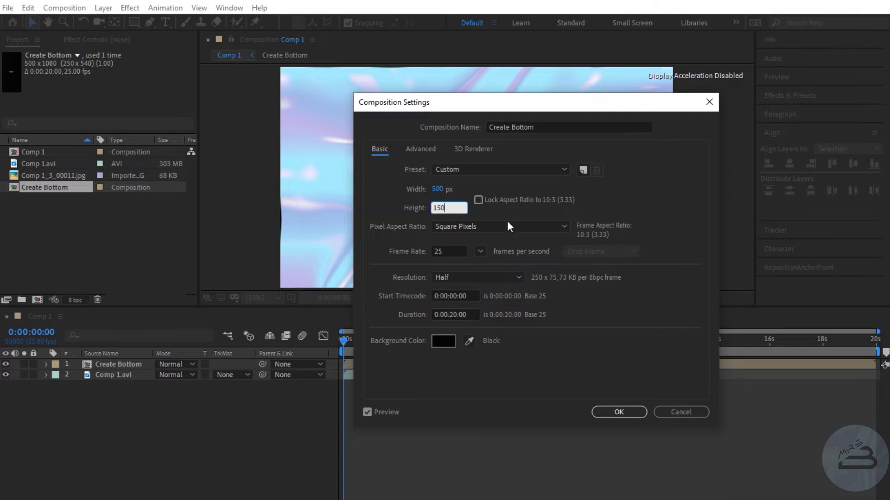
click(533, 217)
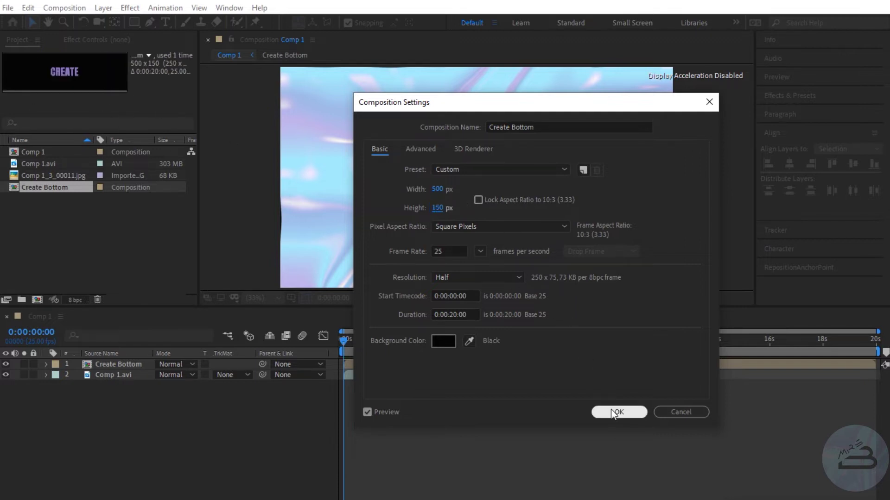
click(616, 412)
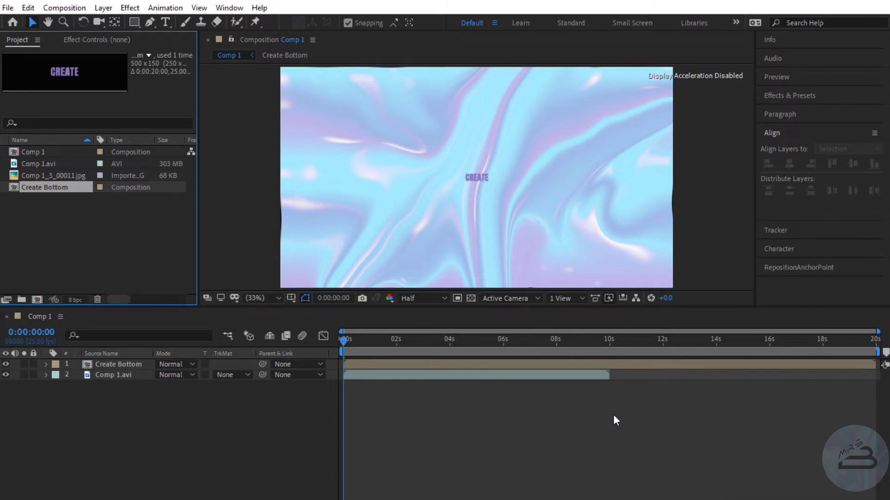
Apply the Stylize > Motion Tile effect to the Create Bottom layer.
click(100, 363)
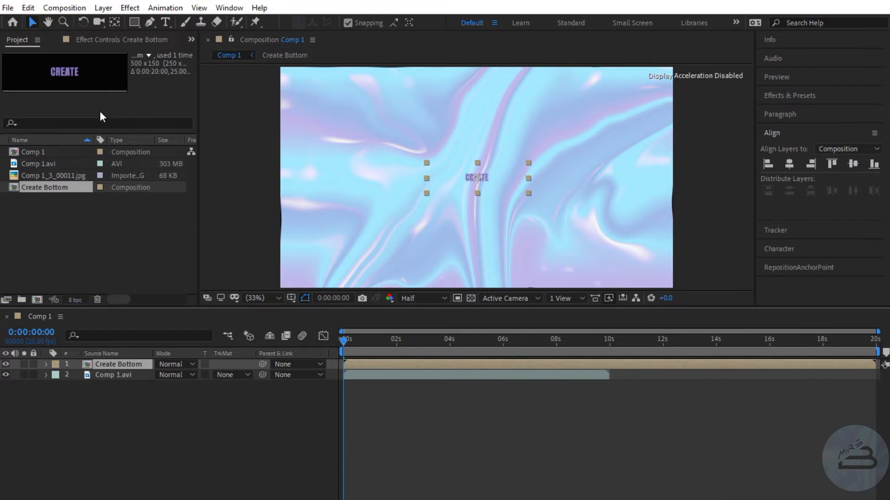
click(136, 9)
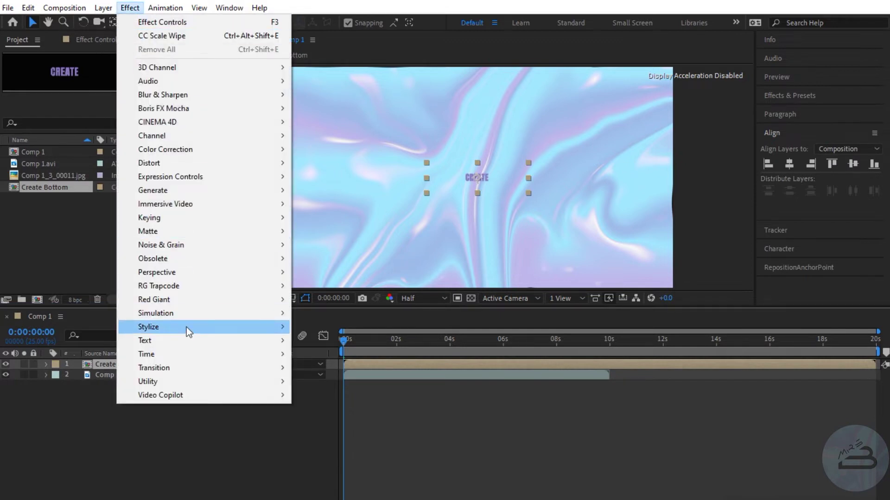
mouse_move(188, 327)
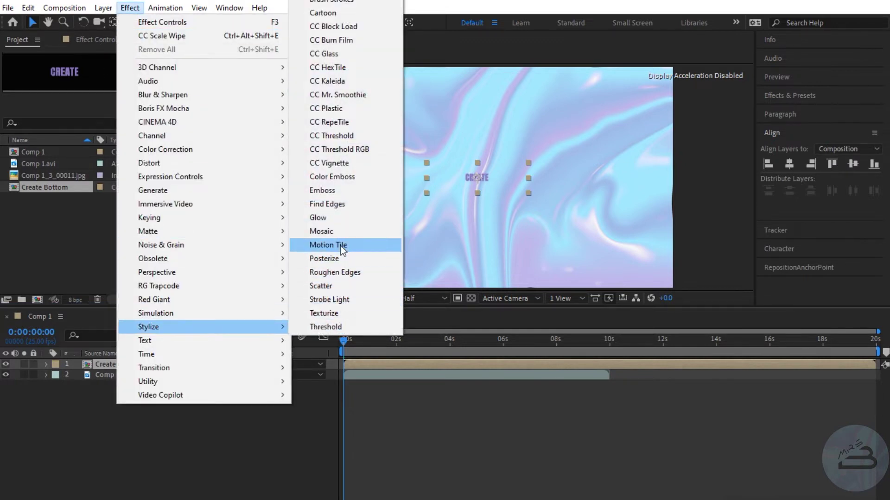
click(340, 246)
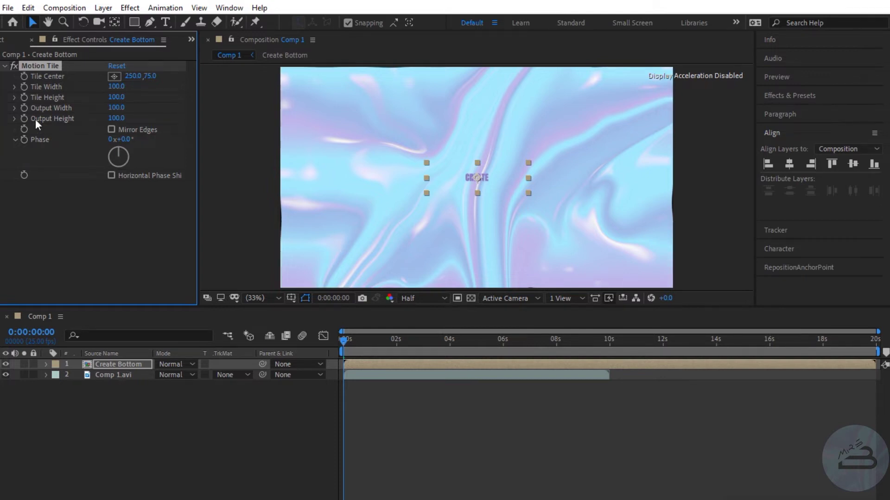
Adjust Motion Tile's Tile Width and render the preview at Full resolution.
click(135, 76)
drag(115, 86, 91, 85)
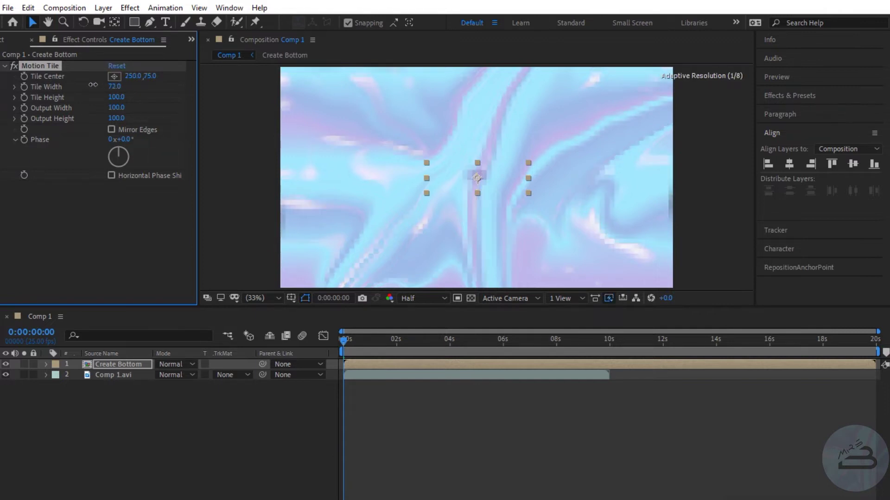
click(114, 86)
text(0)
key(Return)
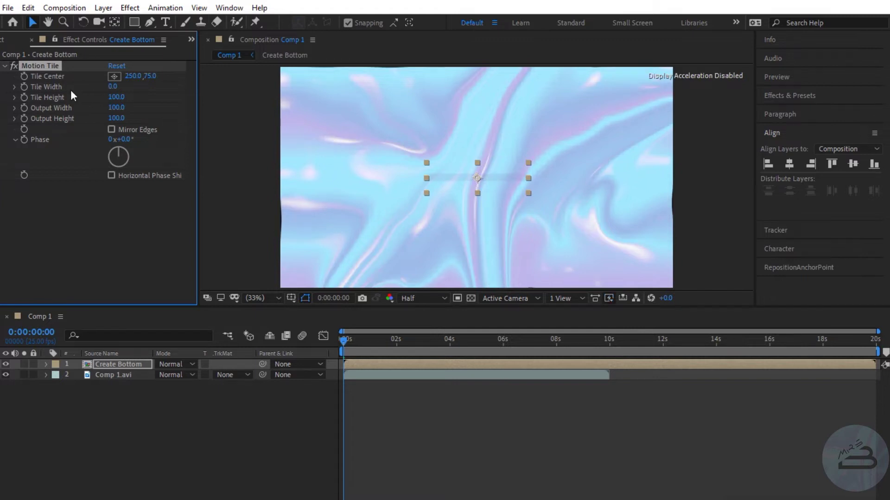
scroll(473, 186, up, 3)
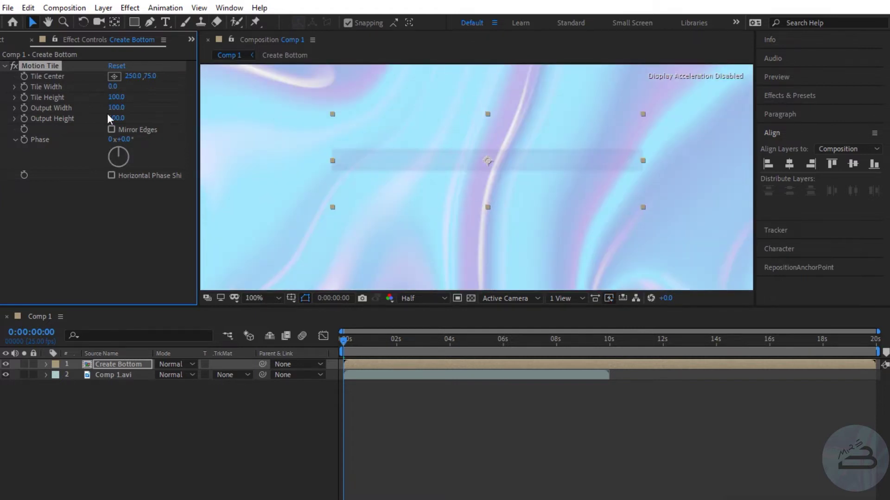
drag(111, 87, 124, 86)
click(421, 298)
click(419, 340)
Set Tile Width to 40 and Output Width to 730, fitting the comp in view.
mouse_move(114, 86)
mouse_down()
mouse_move(192, 90)
mouse_move(76, 99)
mouse_move(176, 98)
mouse_up()
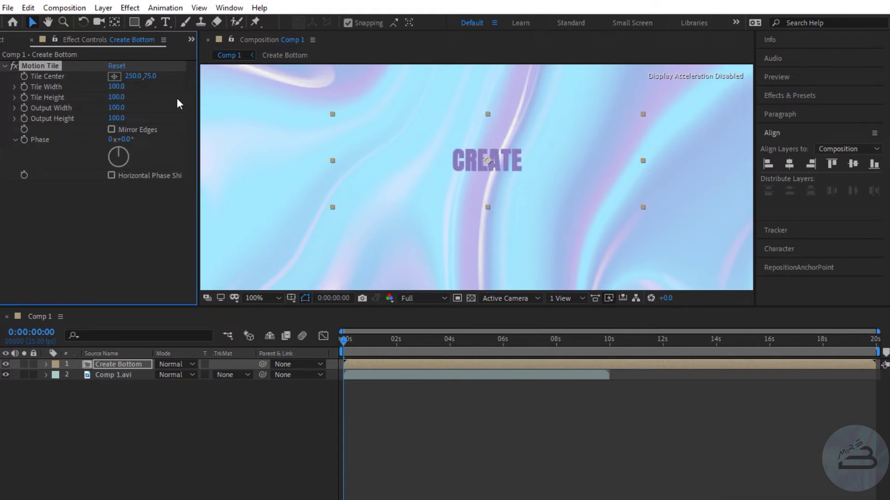
drag(109, 112, 153, 111)
click(263, 299)
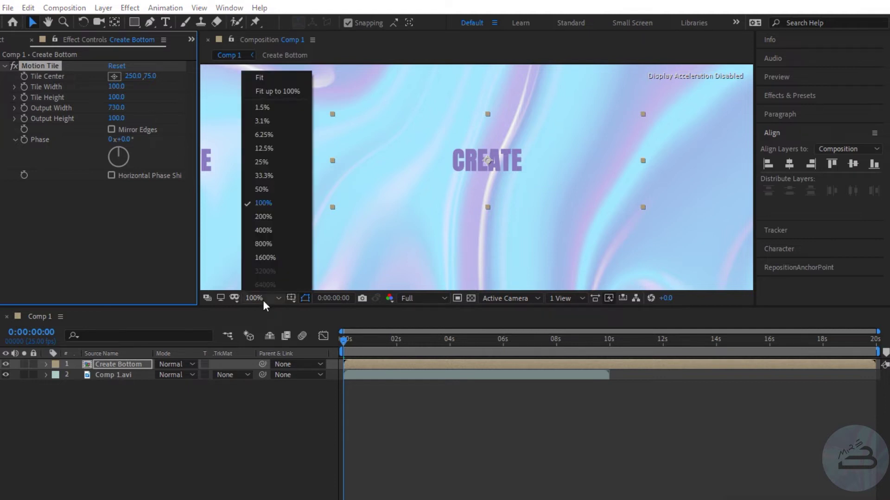
click(283, 93)
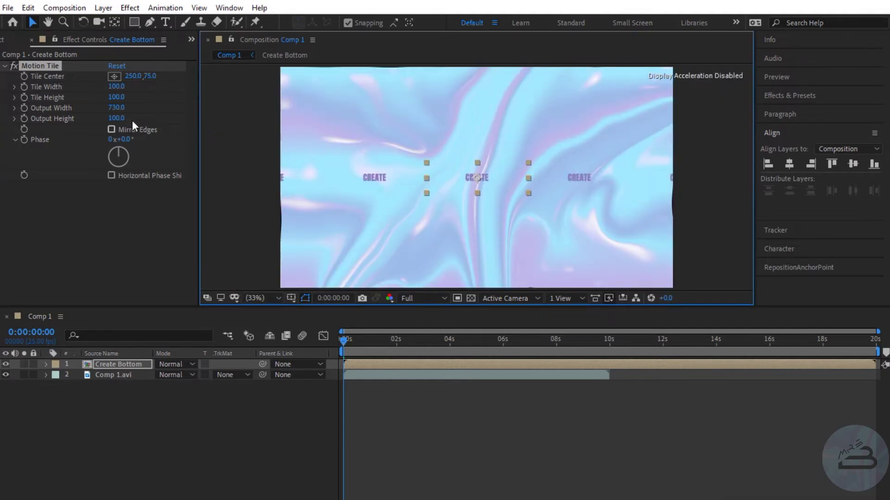
Widen the Motion Tile output to 840 and try Mirror Edges on and off.
mouse_move(116, 108)
mouse_down()
mouse_move(129, 108)
mouse_move(96, 112)
mouse_move(160, 121)
mouse_up()
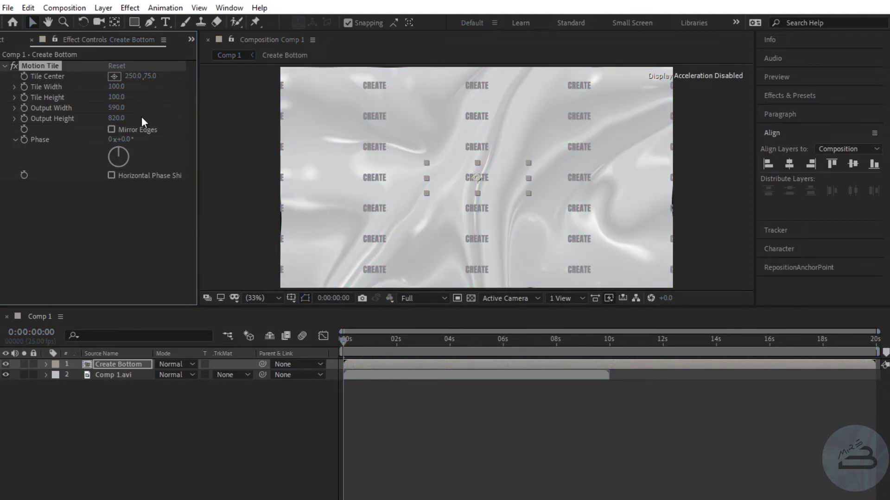
click(111, 129)
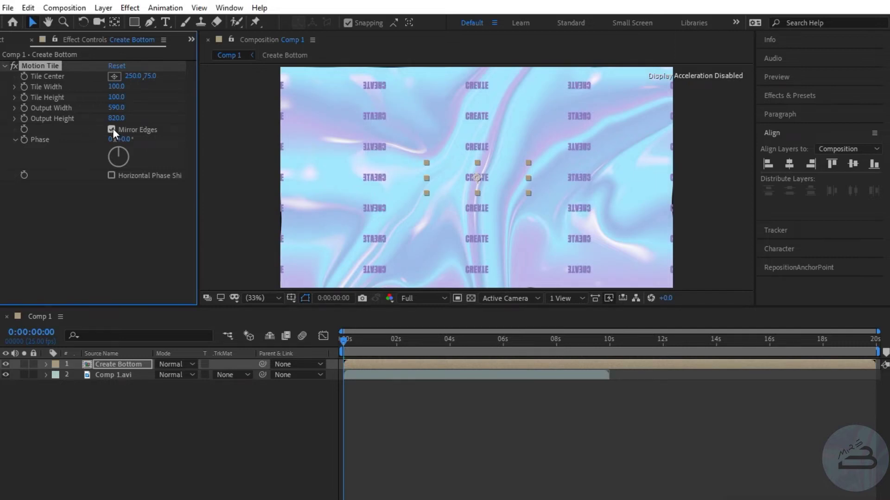
click(111, 130)
Experiment with Phase offsets, including Horizontal Phase Shift, then turn it off.
mouse_move(122, 139)
mouse_down()
mouse_move(190, 147)
mouse_move(45, 137)
mouse_move(227, 149)
mouse_up()
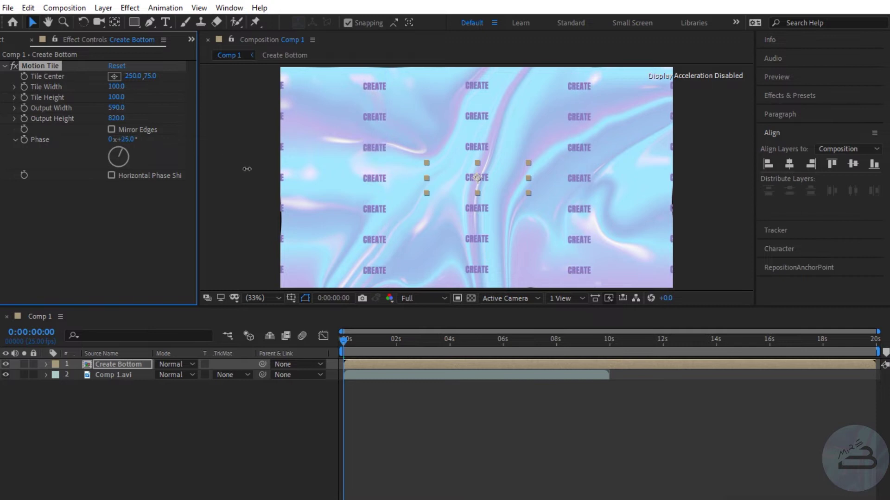
click(111, 175)
mouse_move(127, 139)
mouse_down()
mouse_move(219, 160)
mouse_move(181, 162)
mouse_up()
click(111, 175)
Set Phase to 0 and reset Motion Tile to its defaults.
click(126, 140)
text(0)
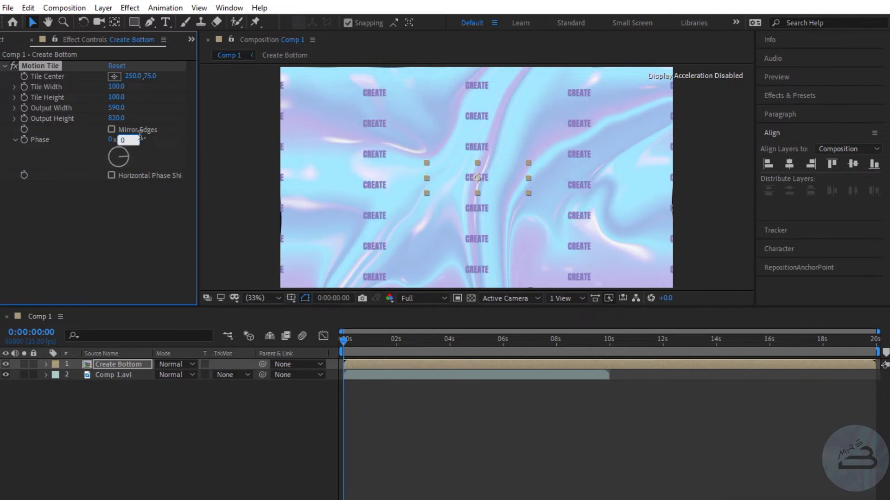
key(Return)
click(121, 65)
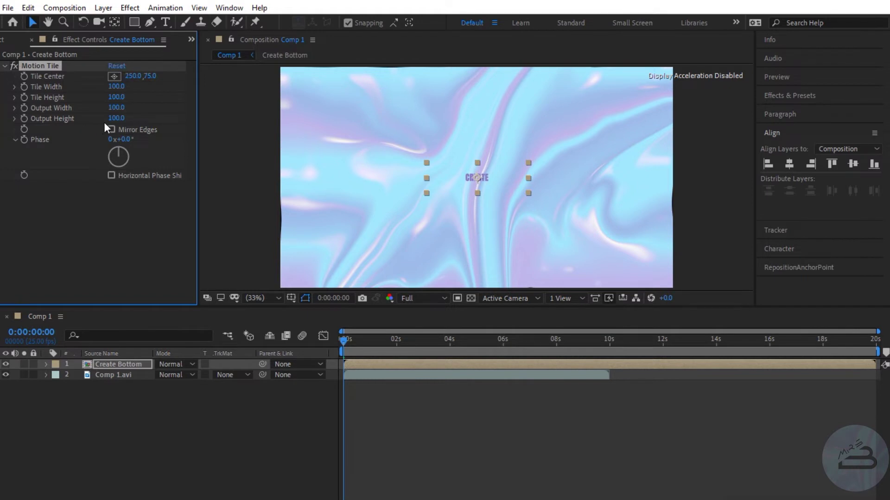
Set the Create Bottom Motion Tile Output Width to 980.
click(116, 108)
text(980)
click(165, 352)
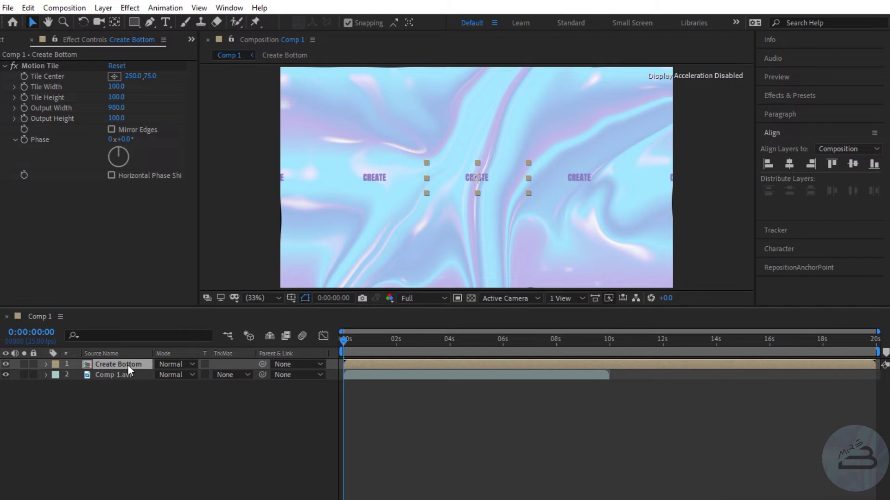
Move the CREATE row to Y 990 and keyframe X sliding 960→823 at 2 seconds.
key(p)
drag(183, 374, 259, 380)
click(77, 374)
click(396, 349)
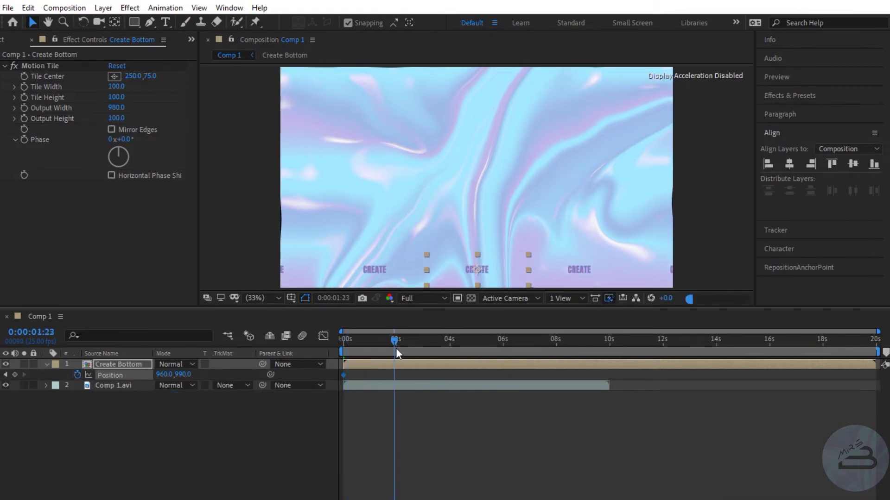
drag(396, 349, 397, 348)
drag(178, 374, 77, 375)
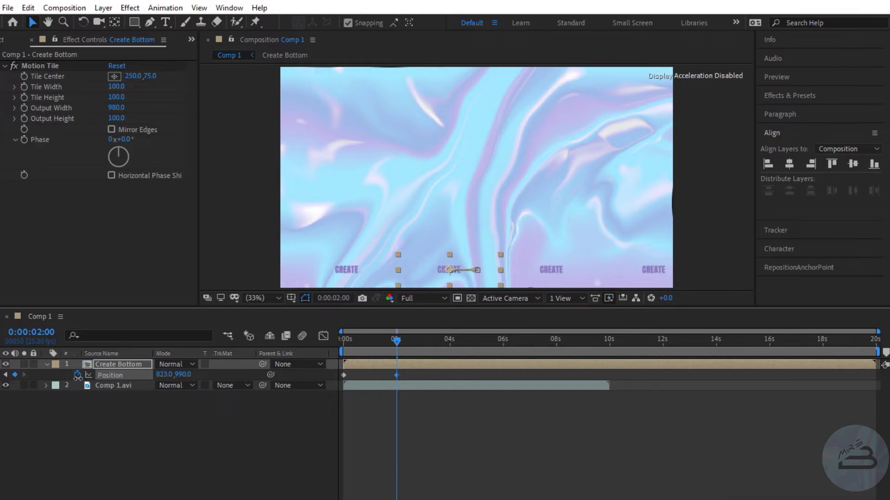
Trim the work area to about four seconds and drop preview resolution to Half.
drag(877, 351, 459, 350)
key(equal)
key(Home)
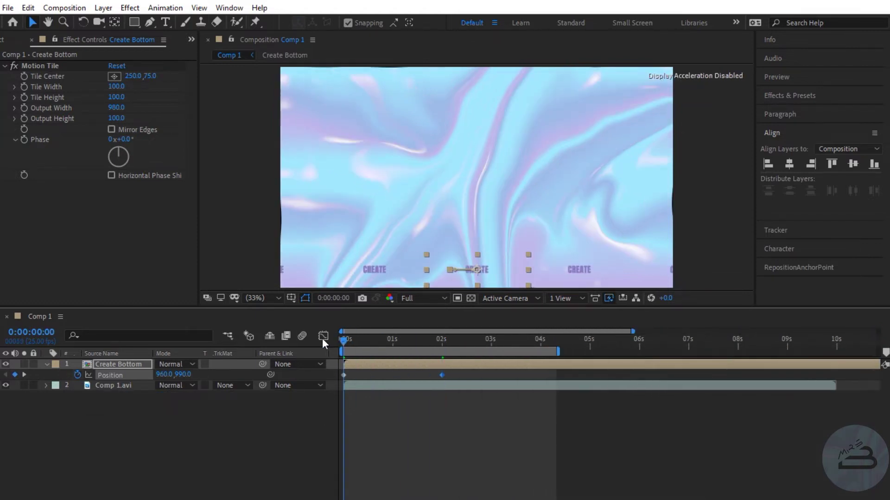
click(397, 341)
Keyframe Create Bottom's Opacity from 100% down to 0% at 0:00:01:18.
drag(397, 340, 420, 341)
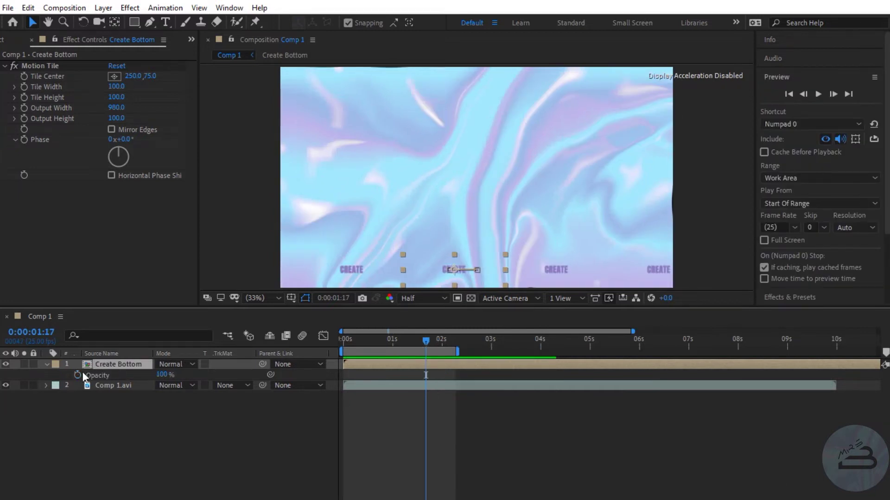
click(79, 373)
key(Page_Up)
key(Page_Down)
key(Page_Down)
click(160, 375)
text(0)
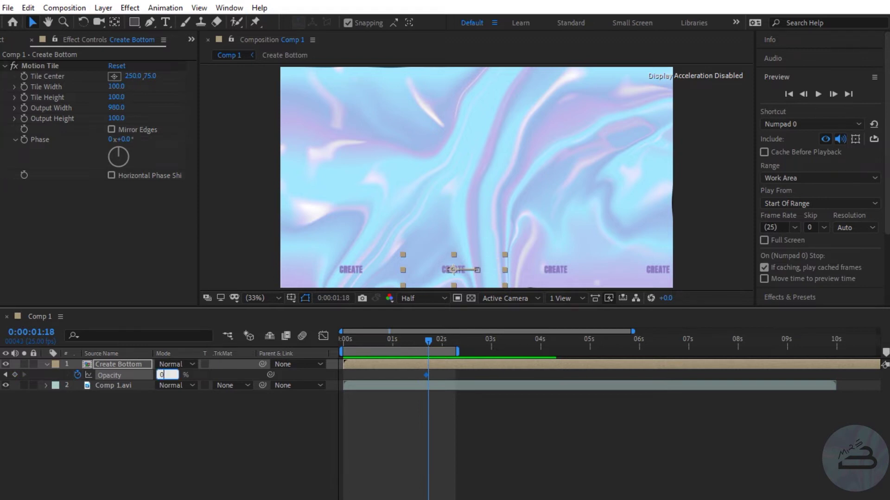
key(Return)
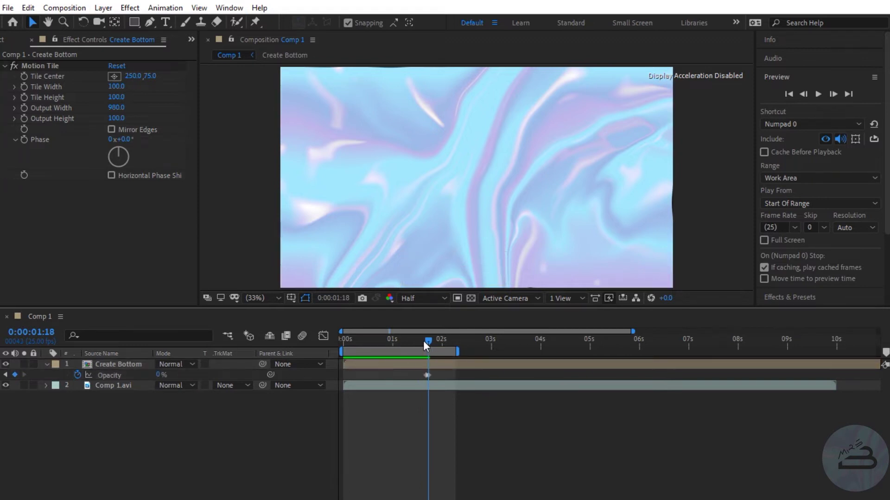
drag(423, 340, 428, 341)
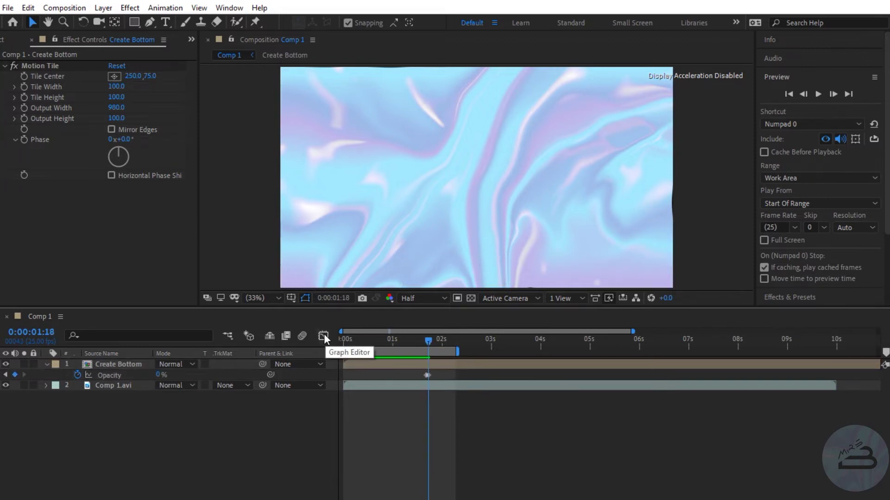
click(4, 39)
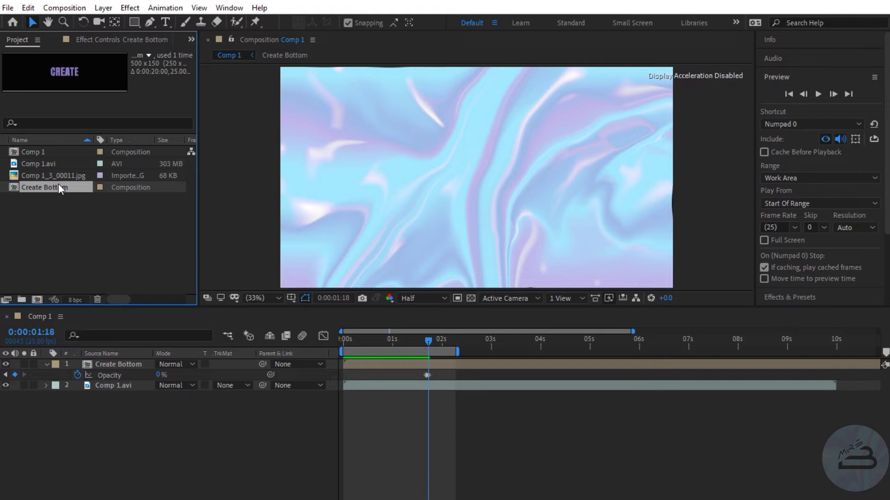
Duplicate Create Bottom, rename it Create Top, and add it to the main comp.
key(ctrl+d)
right_click(63, 200)
click(116, 401)
click(79, 198)
key(BackSpace)
key(BackSpace)
key(BackSpace)
key(Return)
text(Create Top)
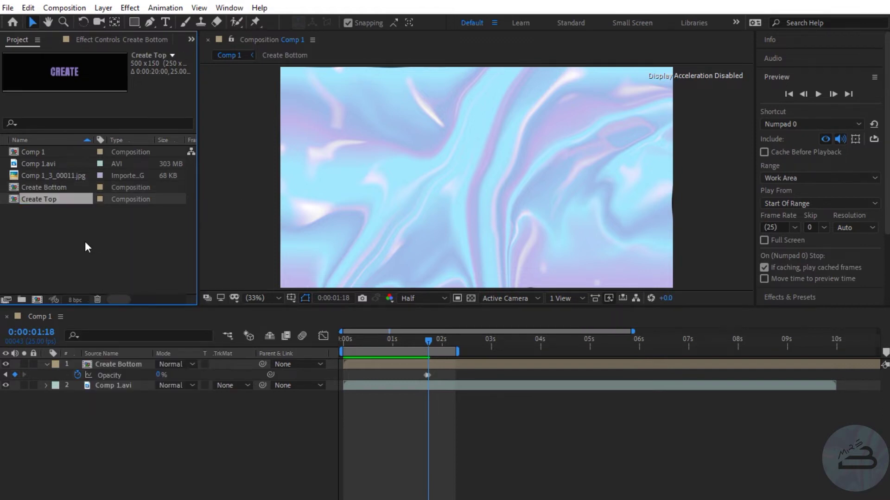
drag(42, 199, 111, 366)
Move the Create Top row up to Y 92 at the top of the comp.
key(p)
click(404, 341)
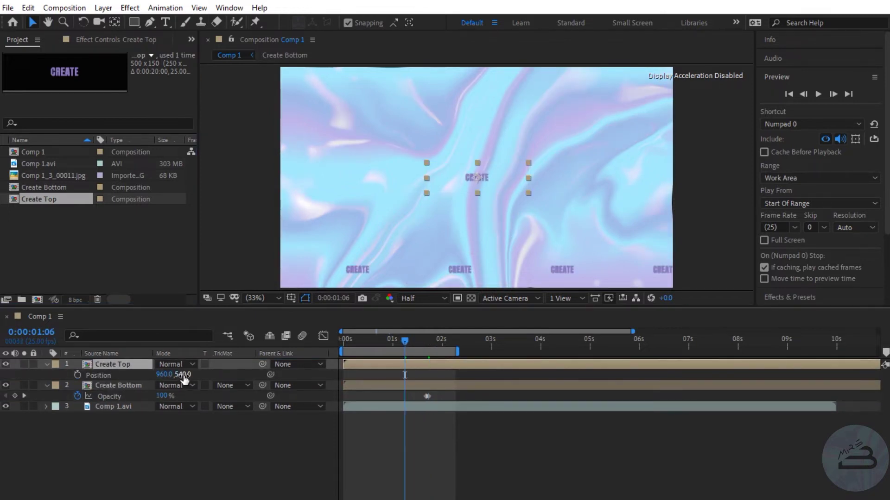
drag(185, 378, 52, 378)
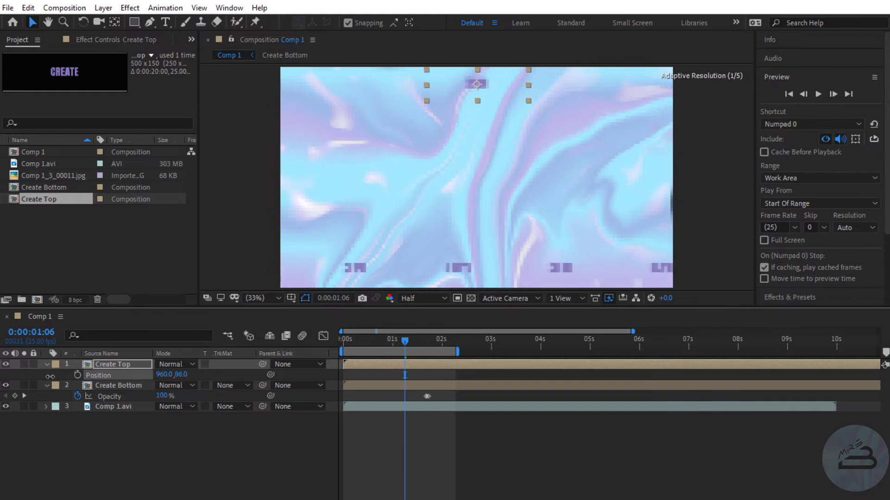
click(118, 385)
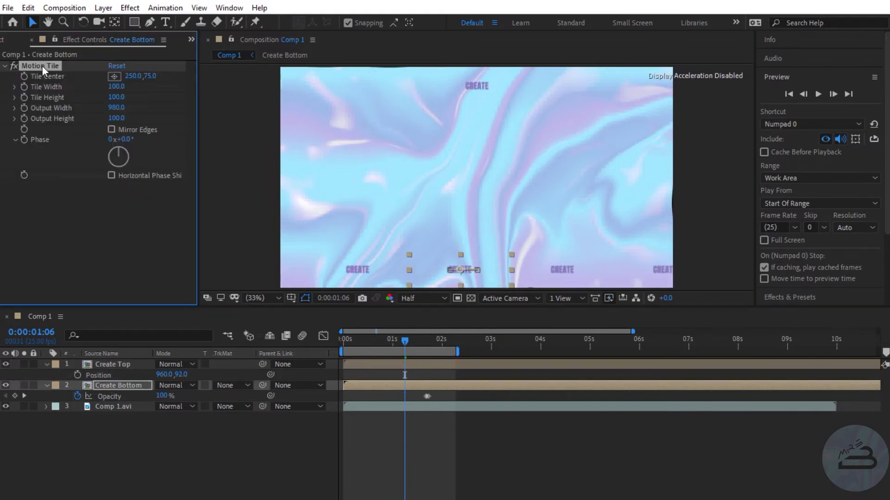
click(101, 365)
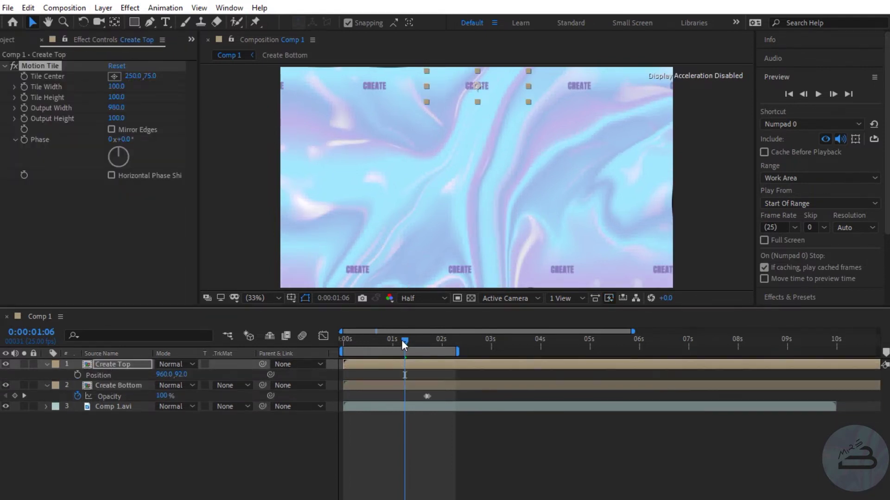
Keyframe Create Top's X position sliding right from 960 to 1036 over two seconds.
key(Home)
key(alt+shift+p)
drag(401, 340, 442, 347)
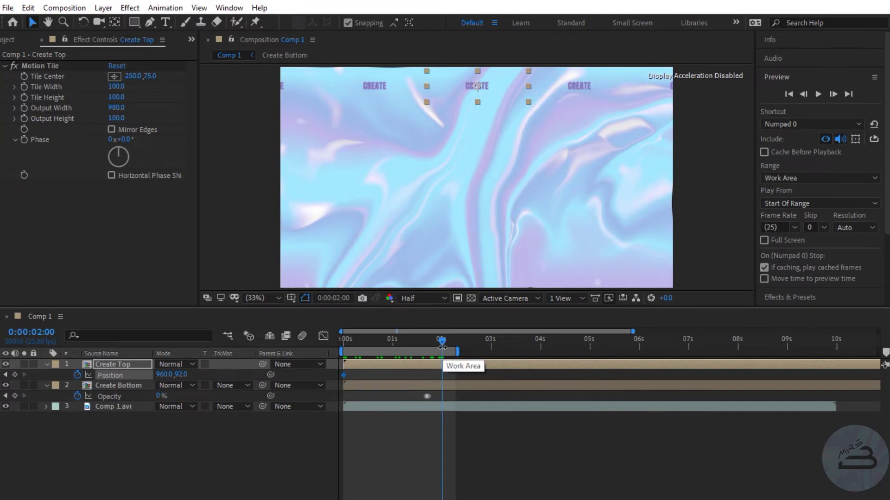
drag(163, 375, 212, 374)
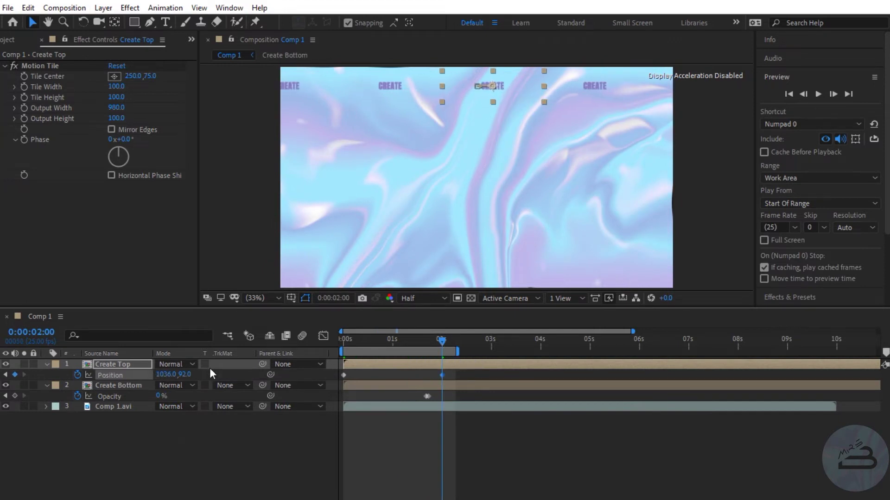
Keyframe Create Top's Opacity to 0% at 0:00:01:18.
key(j)
key(alt+shift+t)
click(166, 374)
text(0)
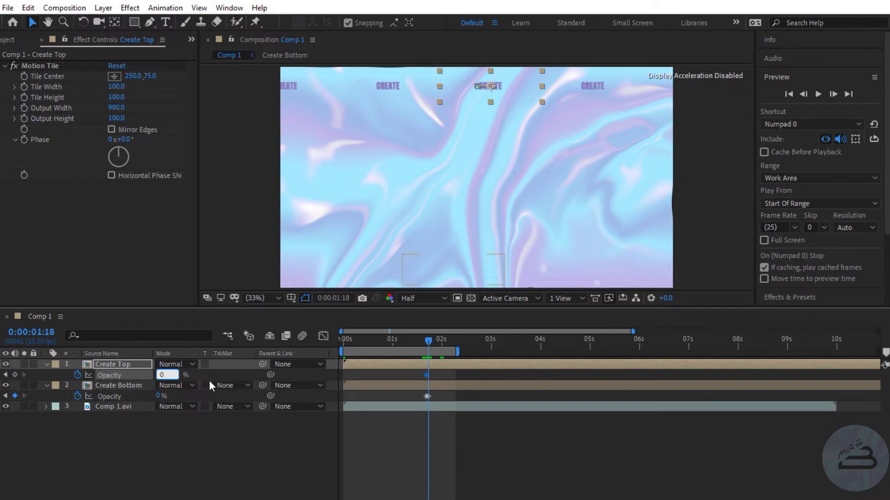
key(Return)
Add a new text layer reading 'mrsb' in the comp centre.
key(ctrl+t)
click(425, 167)
text(mrsb)
click(32, 22)
click(863, 193)
Colour the mrsb text DCD4F6 and centre it horizontally.
text(000DCDffffff)
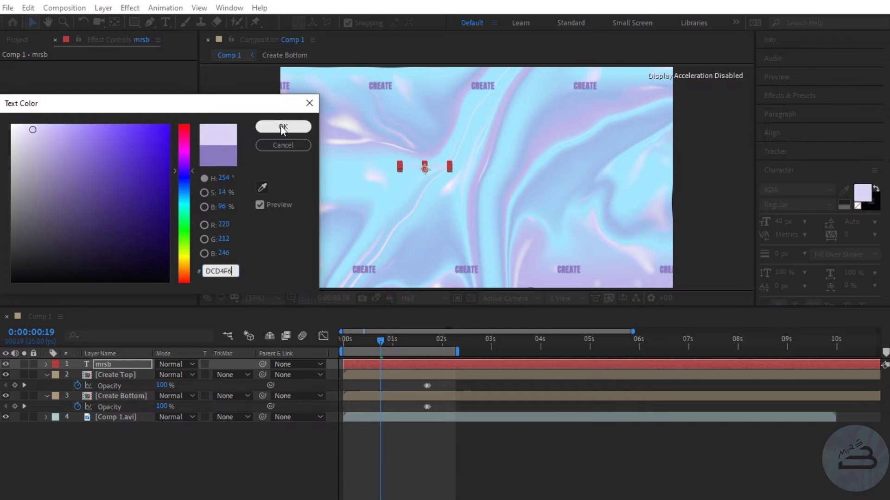
click(283, 126)
click(772, 132)
click(791, 168)
Pre-compose the mrsb text layer into a composition named MRSB Middle.
right_click(116, 365)
click(160, 310)
text(MRSB Middle)
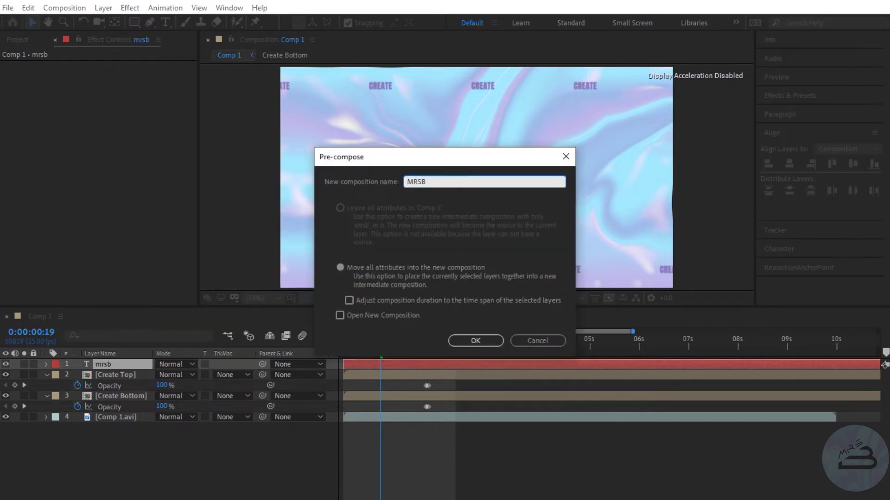
click(476, 340)
click(7, 44)
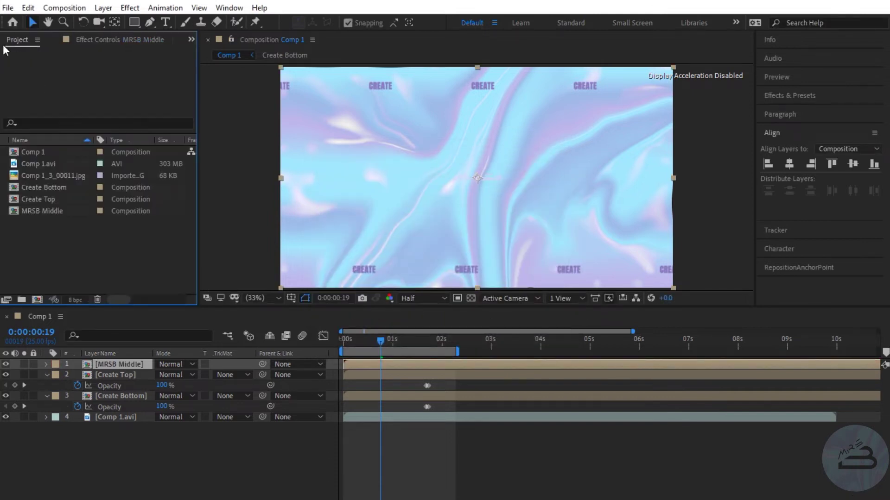
Resize the MRSB Middle composition to 300 × 200 px.
click(37, 213)
right_click(37, 213)
click(52, 224)
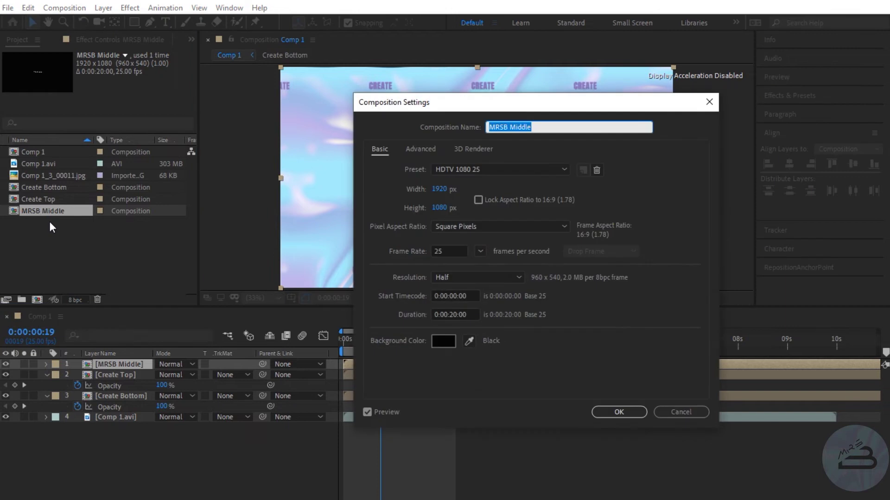
click(435, 190)
text(300)
click(439, 207)
text(200)
key(Tab)
click(618, 412)
Add Motion Tile to the MRSB Middle layer with Output Height 1180.
click(107, 365)
click(129, 8)
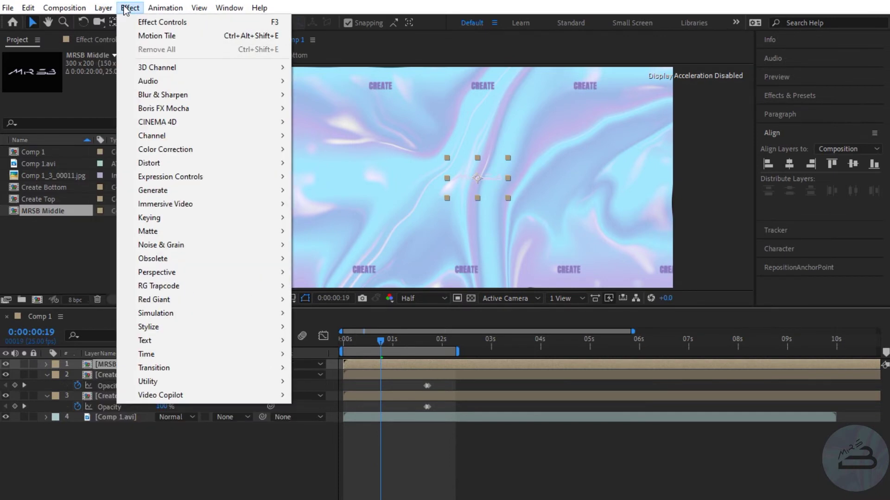
click(139, 36)
click(114, 118)
click(159, 244)
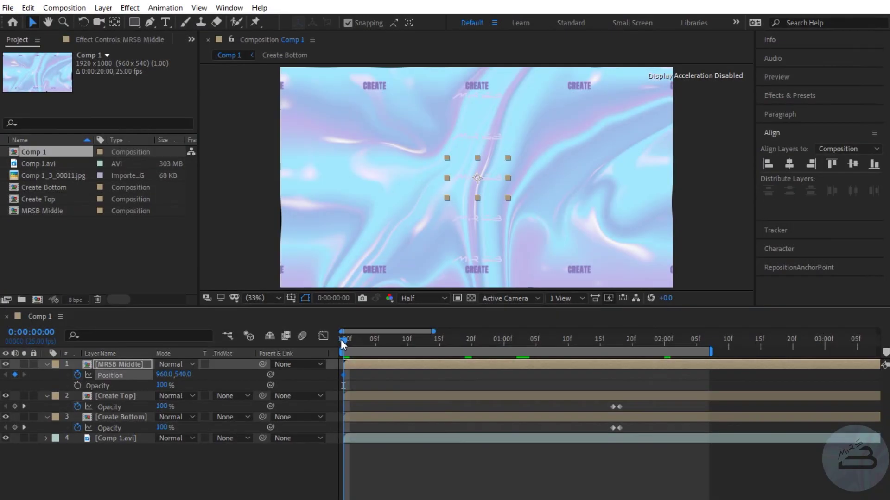
Keyframe MRSB Middle's Y position at 388 at two seconds, plus a second position keyframe earlier.
drag(340, 339, 664, 339)
click(183, 374)
text(38)
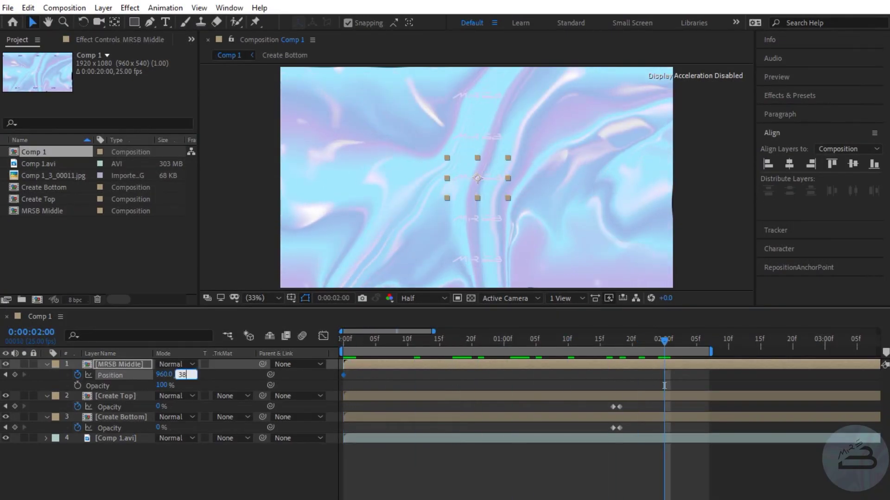
text(8)
key(Return)
drag(664, 339, 407, 340)
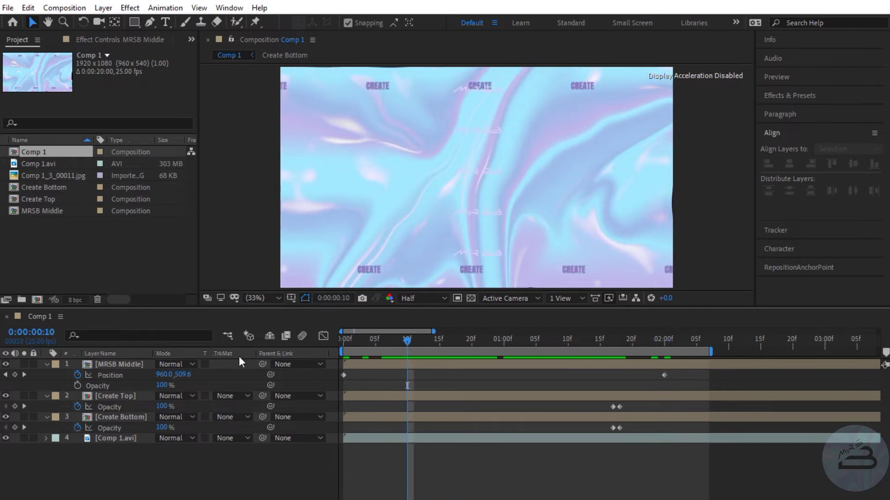
Keyframe MRSB Middle's opacity from 0% at the start up to 100% later on.
click(77, 385)
key(Home)
click(164, 385)
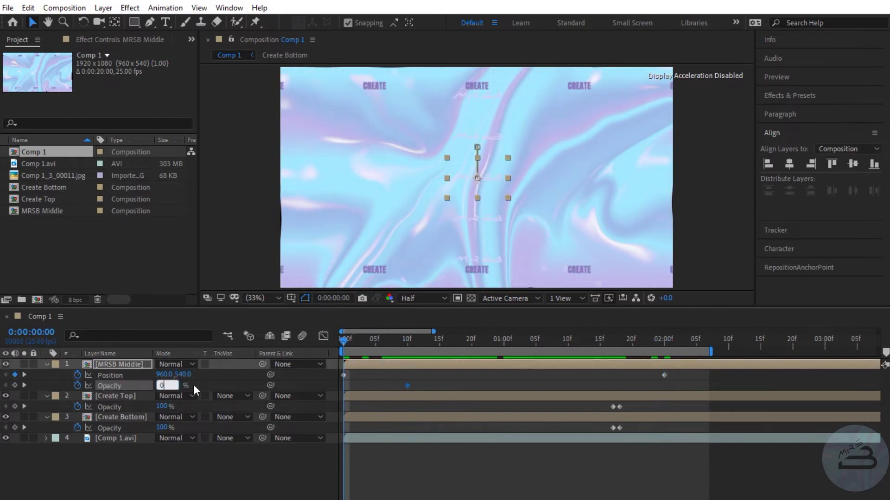
key(Return)
drag(465, 348, 606, 349)
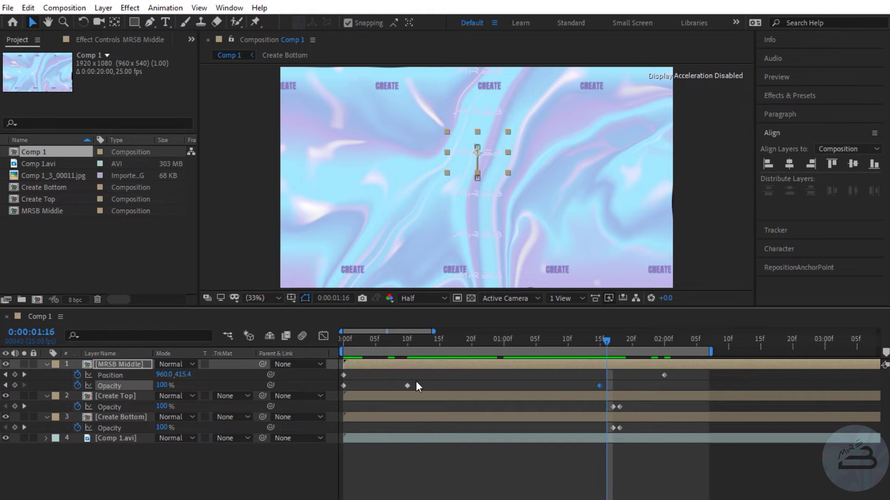
key(Page_Down)
key(Page_Down)
click(164, 385)
text(100)
key(Return)
drag(561, 340, 471, 341)
Move the MRSB Middle layer below Create Bottom in the layer stack.
click(125, 365)
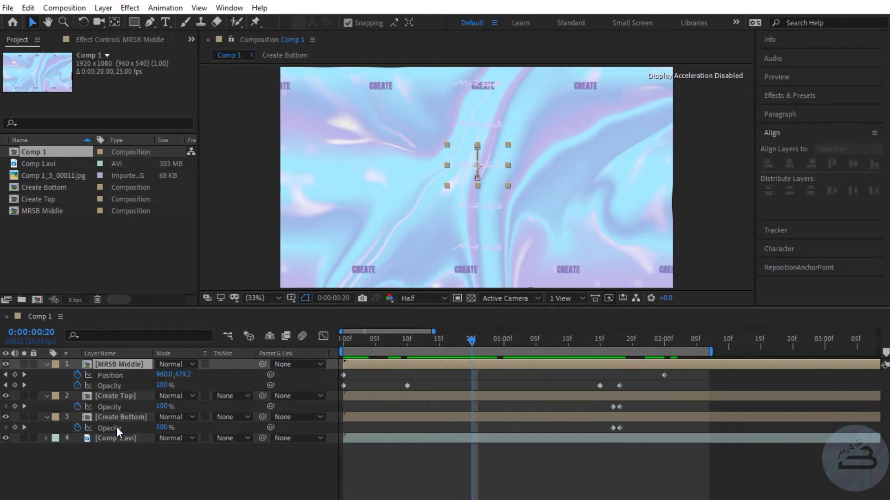
drag(116, 427, 112, 433)
key(Page_Down)
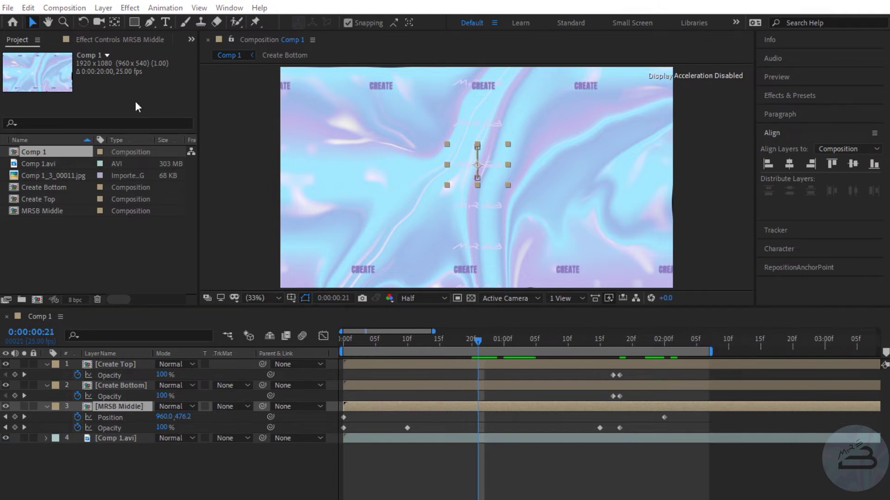
click(166, 22)
Type the title text 'how to create' in a new text layer.
click(374, 161)
text(how to create)
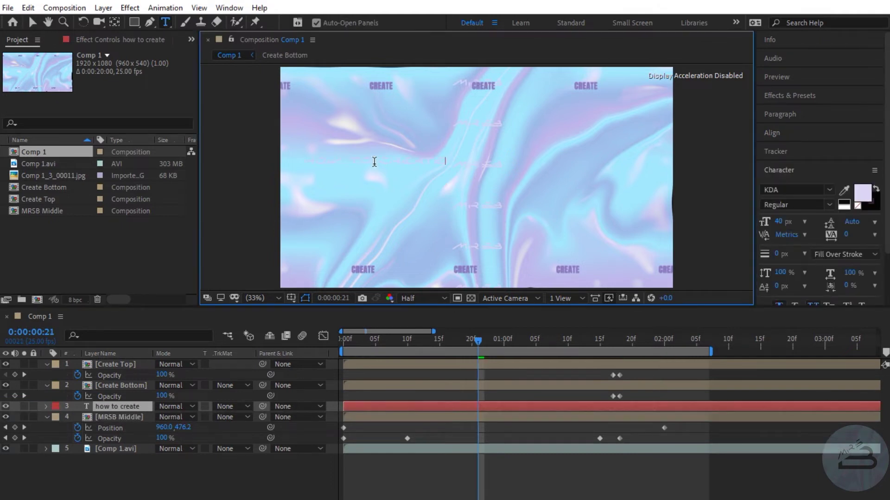
key(Escape)
key(v)
Style the title in Anton, black, 143 px, and centre it in the comp.
click(782, 190)
scroll(733, 278, up, 10)
click(733, 271)
click(863, 193)
key(Return)
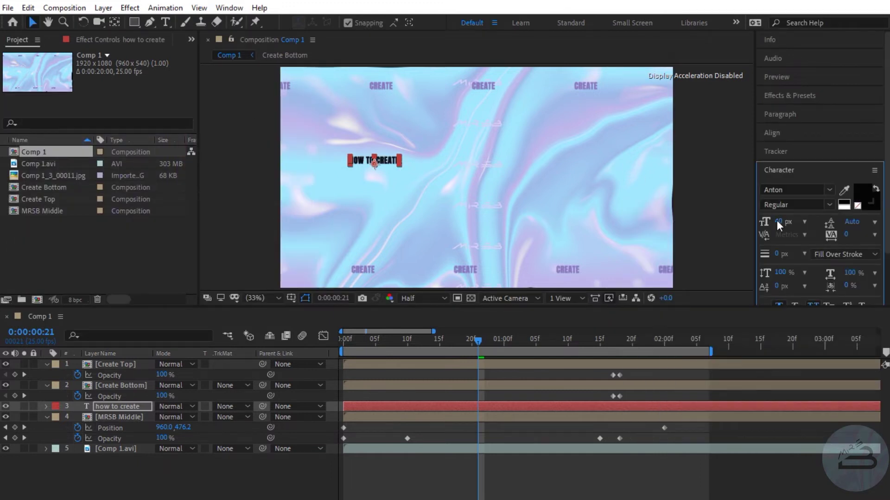
drag(776, 221, 813, 219)
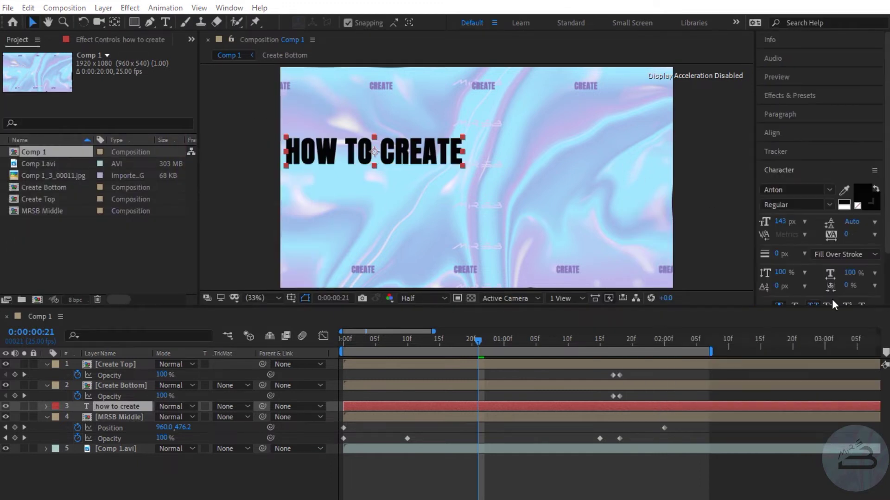
click(771, 132)
click(789, 163)
click(853, 164)
Pre-compose the title layer.
right_click(188, 407)
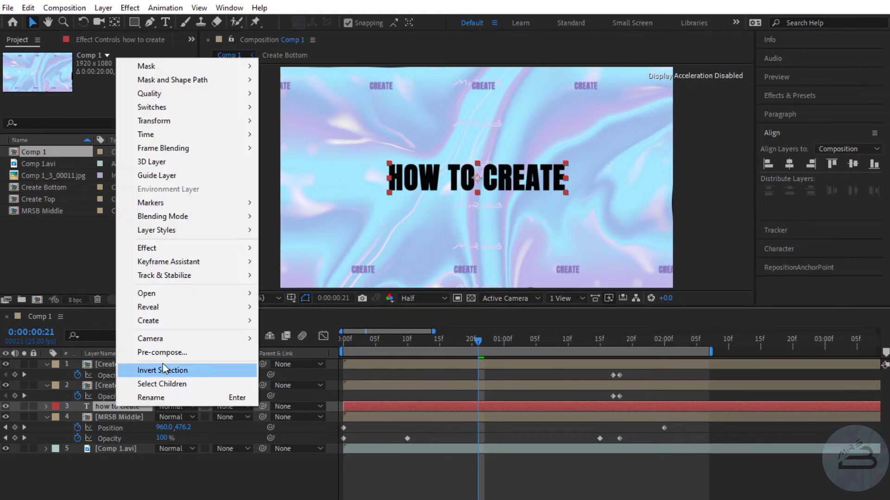
click(218, 370)
click(459, 338)
key(Home)
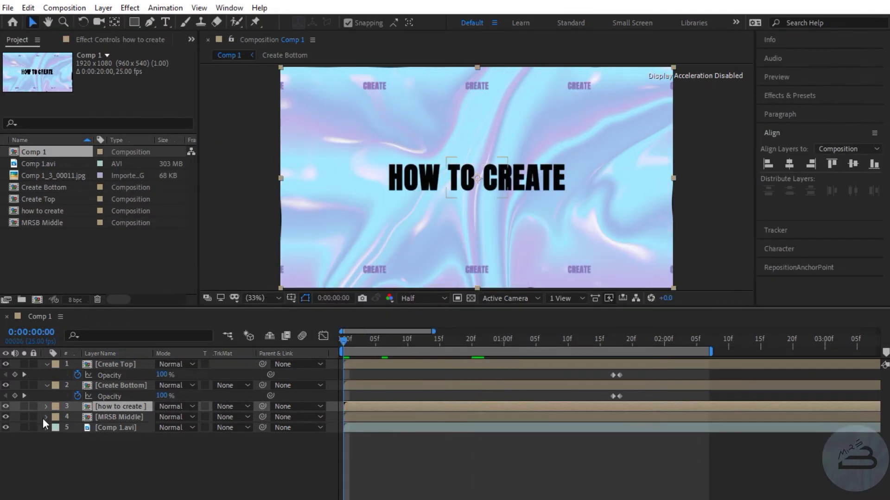
Keyframe the title's Scale at 207%, holding it through frame 15.
key(ctrl+grave)
key(s)
key(shift+Page_Down)
drag(167, 396, 227, 399)
click(77, 396)
key(Page_Down)
key(Page_Down)
key(Page_Down)
key(Page_Down)
key(Page_Down)
click(175, 395)
text(207)
key(Return)
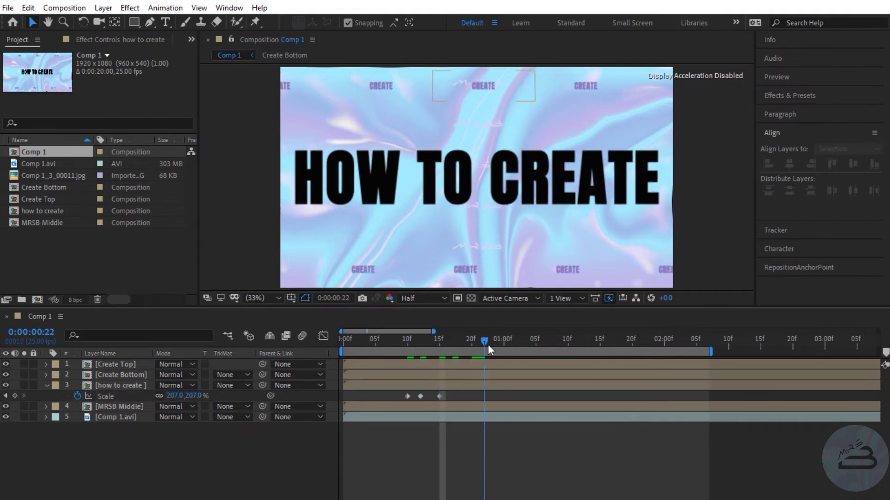
Add a 100% Scale keyframe near frame 24 and scrub back to preview the pop.
click(484, 344)
click(15, 397)
key(Page_Down)
key(Page_Down)
click(175, 395)
text(100)
key(Return)
mouse_move(497, 339)
mouse_down()
mouse_move(426, 339)
mouse_move(445, 347)
mouse_up()
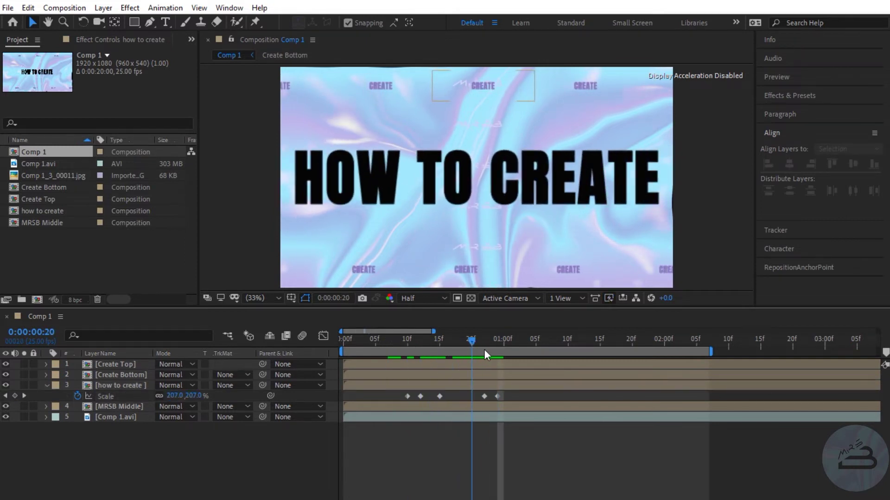
Apply CC Scale Wipe to the title with Direction 90°.
click(125, 386)
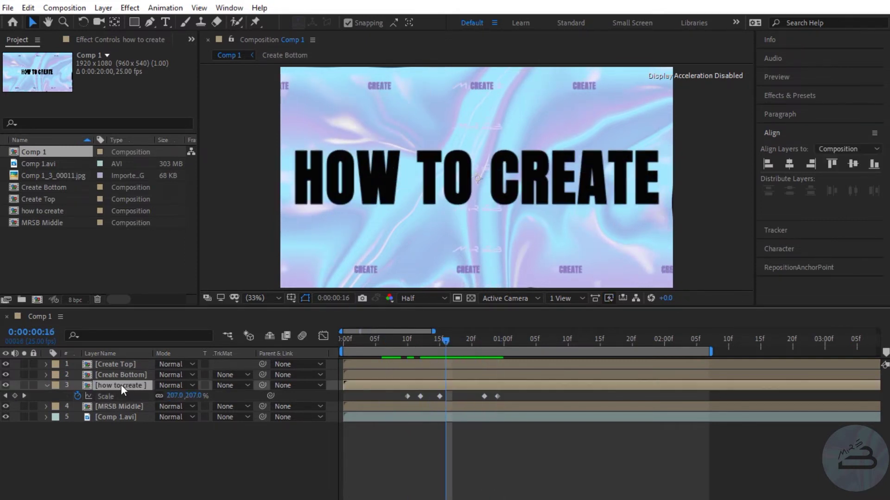
click(130, 8)
mouse_move(157, 367)
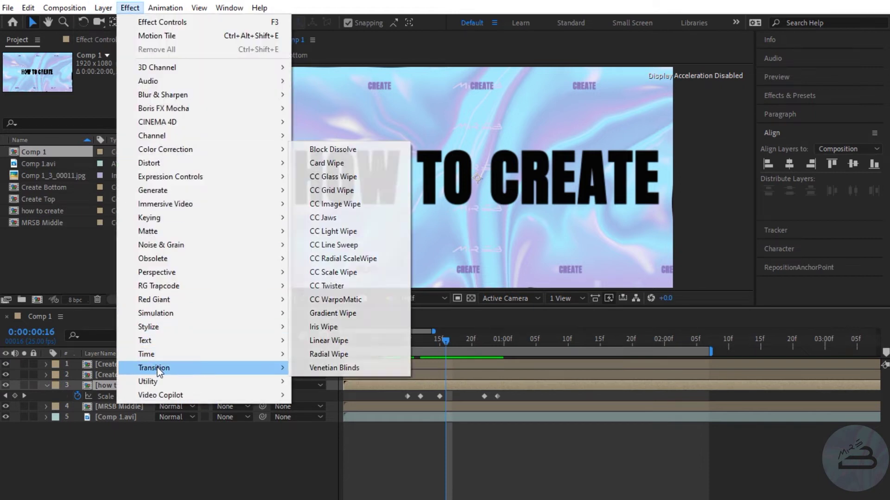
click(349, 275)
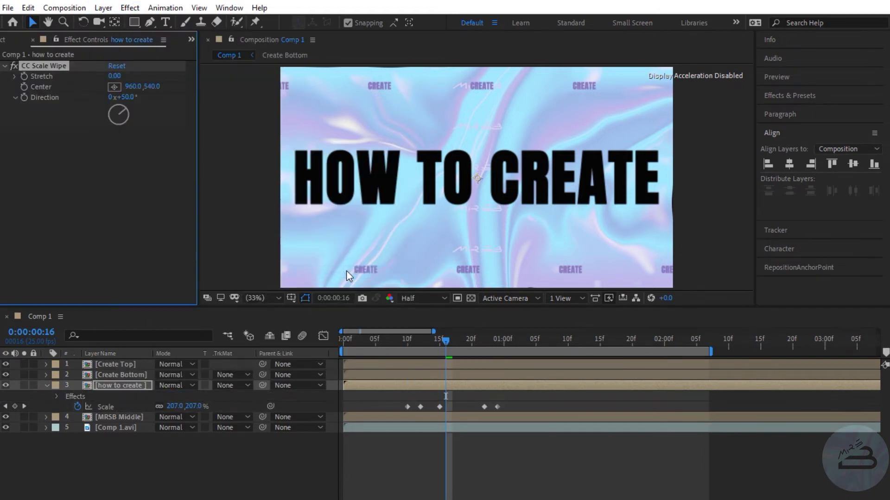
click(124, 97)
click(118, 144)
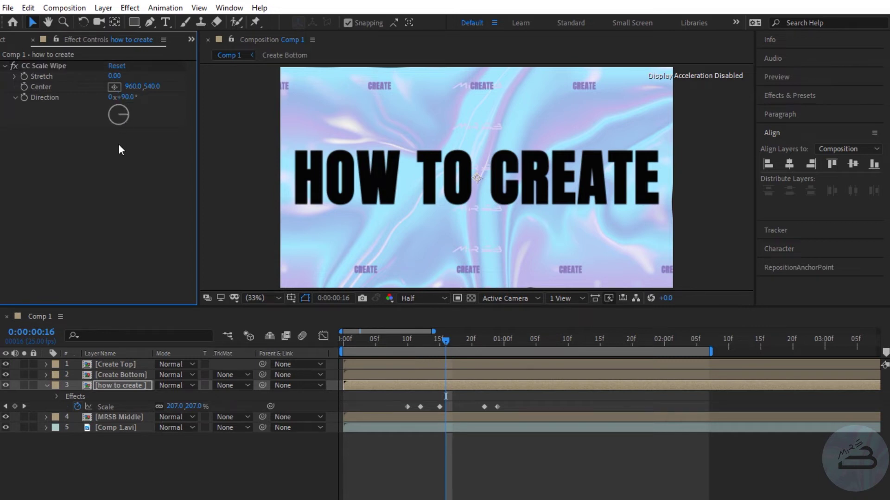
Duplicate the CC Scale Wipe and set the copy's Direction to -90°.
click(62, 67)
key(ctrl+d)
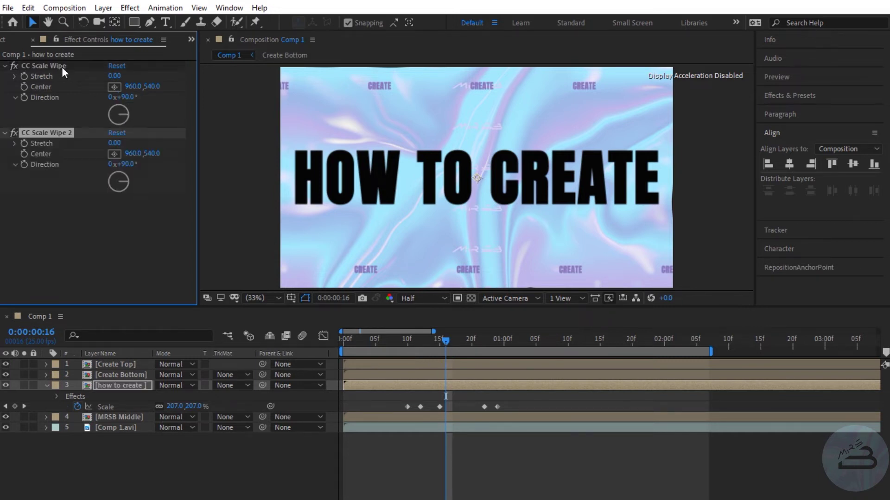
click(124, 165)
click(116, 226)
At frame 15, keyframe the wipes' Stretch at 3.40 and 1.20.
key(j)
click(114, 76)
click(130, 142)
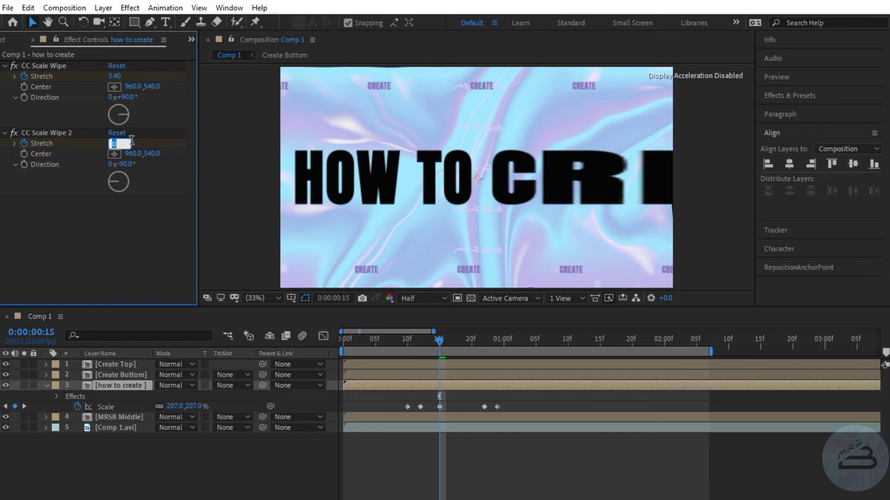
text(1.2)
key(Return)
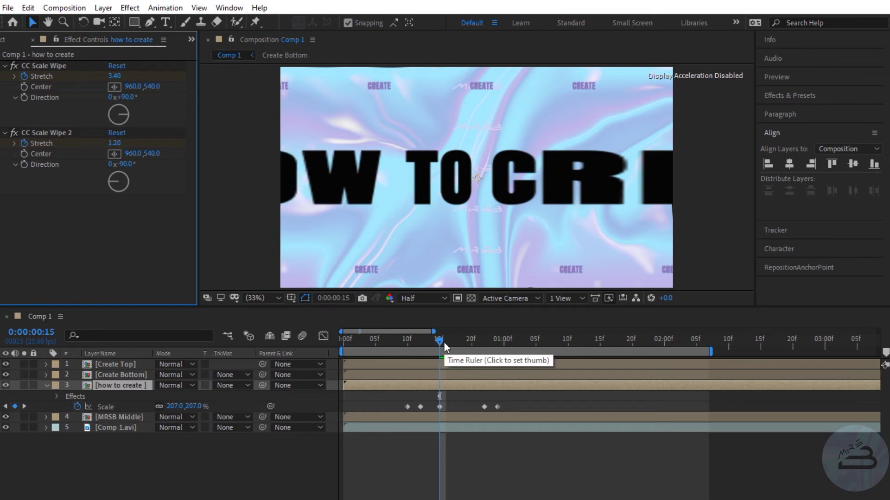
Set both wipes' Stretch to 0 at frame 22 and scrub to preview the wipe.
drag(449, 344, 484, 346)
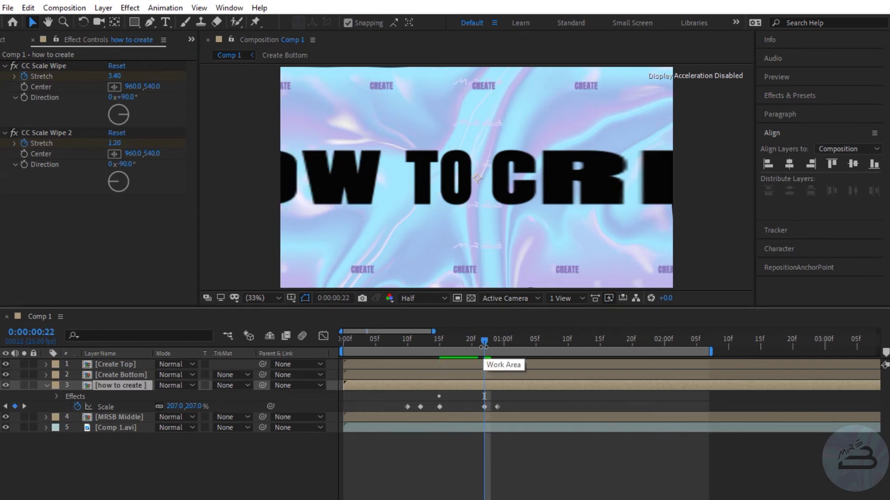
click(115, 76)
text(0)
click(115, 143)
text(0)
key(Return)
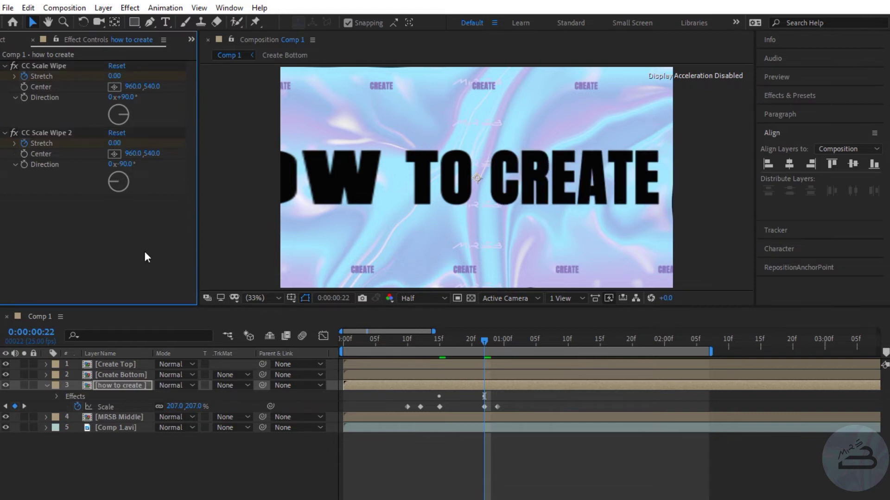
mouse_move(484, 349)
mouse_down()
mouse_move(504, 366)
mouse_move(464, 341)
mouse_move(407, 341)
mouse_up()
Keyframe the title's opacity at frame 10, with 0% at frame 9.
key(t)
click(77, 396)
key(Page_Up)
click(165, 395)
key(Return)
Scrub to frame 20 to preview the HOW TO CREATE animation.
drag(397, 342, 471, 341)
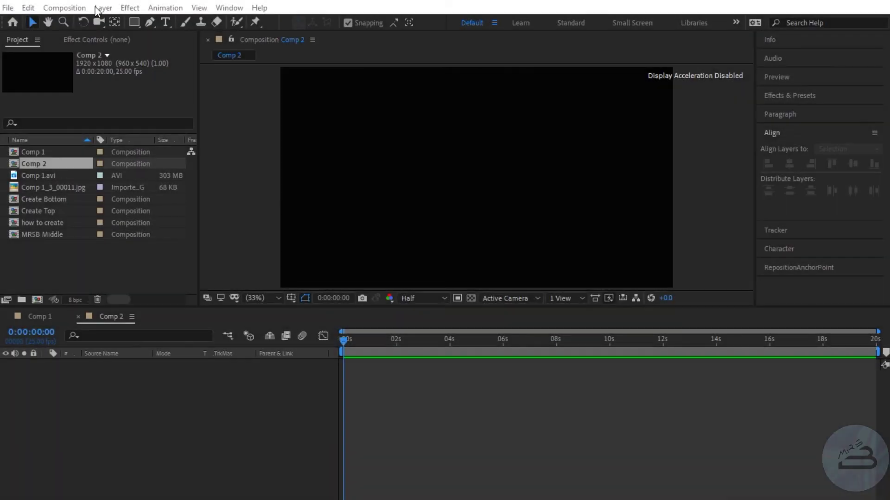
Add a black (#000000) solid layer to Comp 2.
click(102, 8)
mouse_move(113, 22)
click(343, 33)
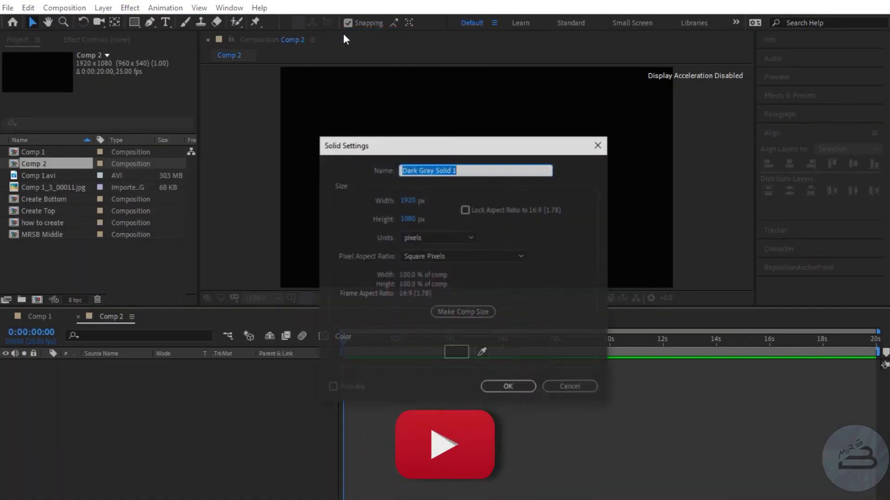
click(457, 352)
text(000000)
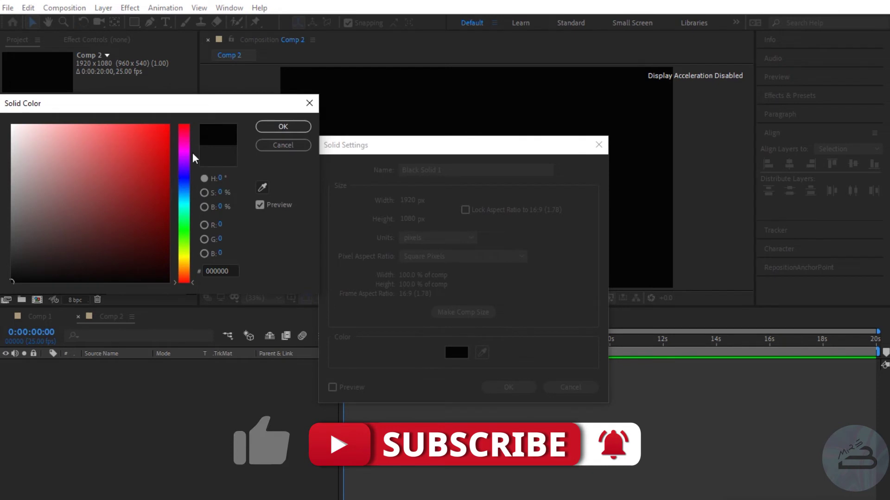
click(258, 127)
click(513, 386)
Create a text layer reading 'A SEAMLESS'.
key(ctrl+t)
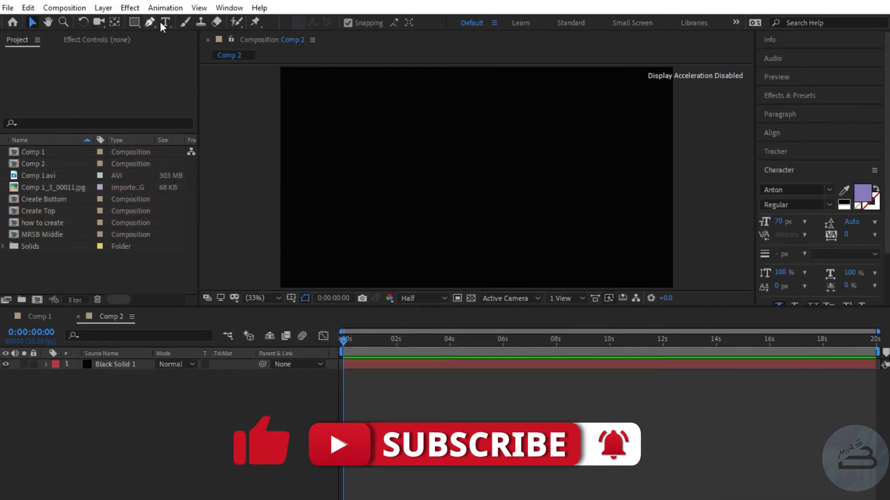
click(363, 156)
text(A)
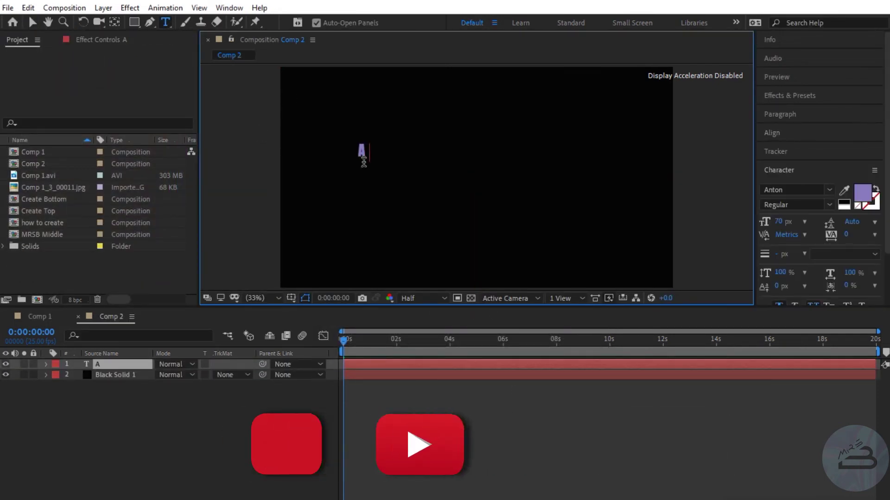
text( SEAMLESS)
key(Escape)
key(v)
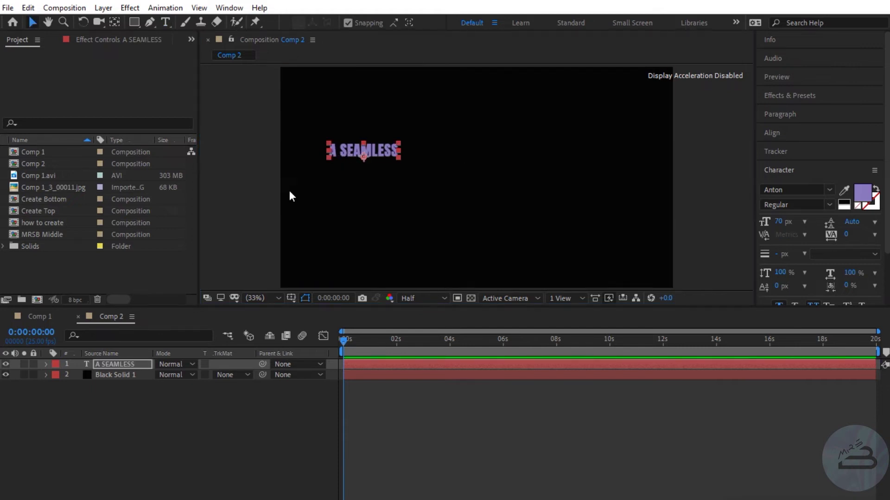
Make the letter A in A SEAMLESS outlined instead of filled.
double_click(129, 369)
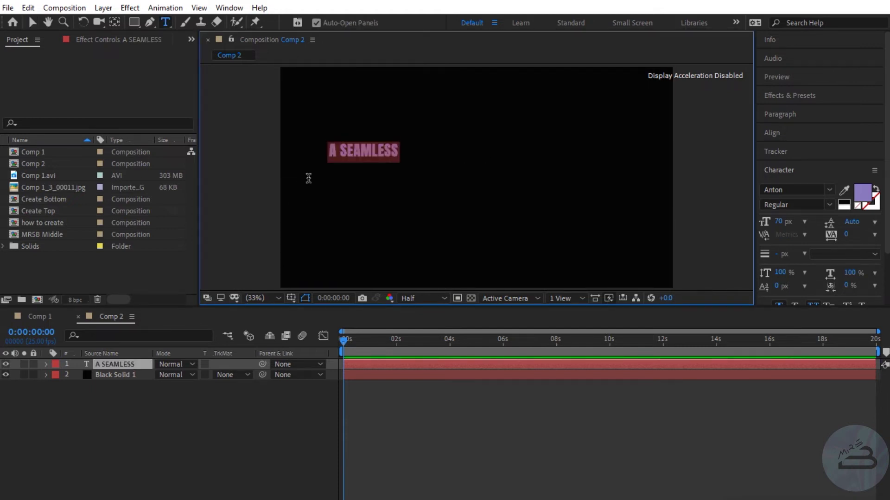
drag(334, 152, 328, 153)
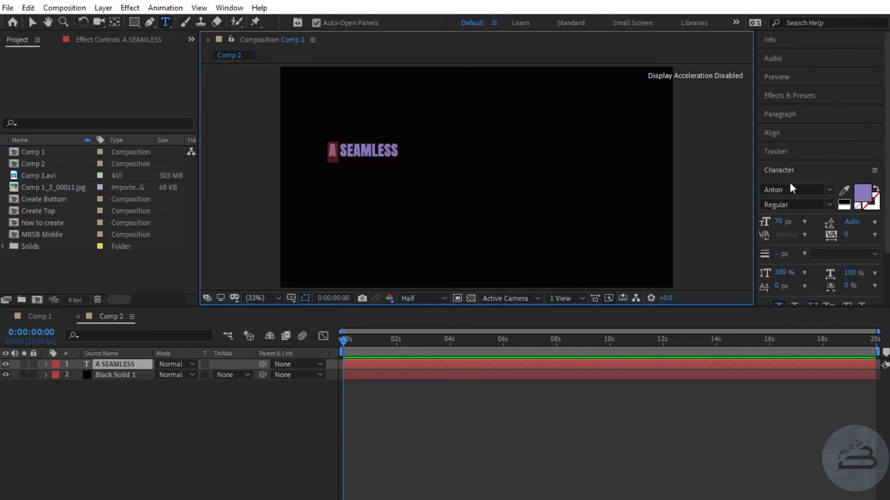
click(876, 193)
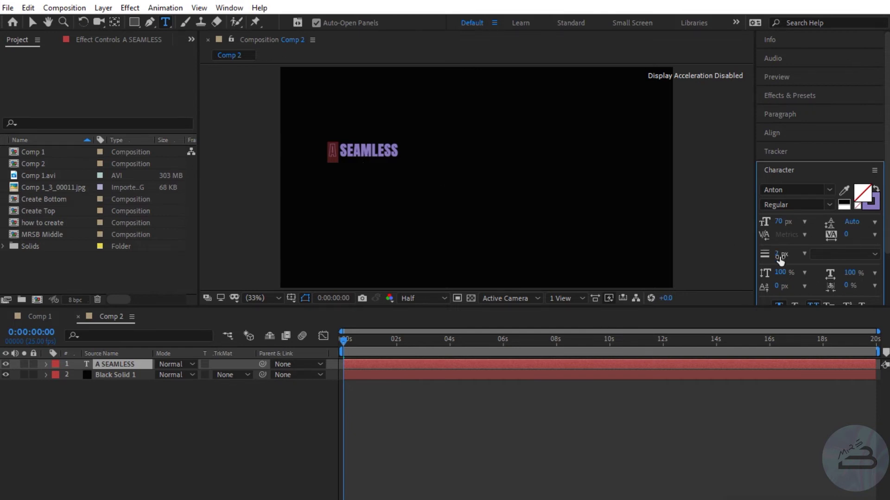
click(32, 22)
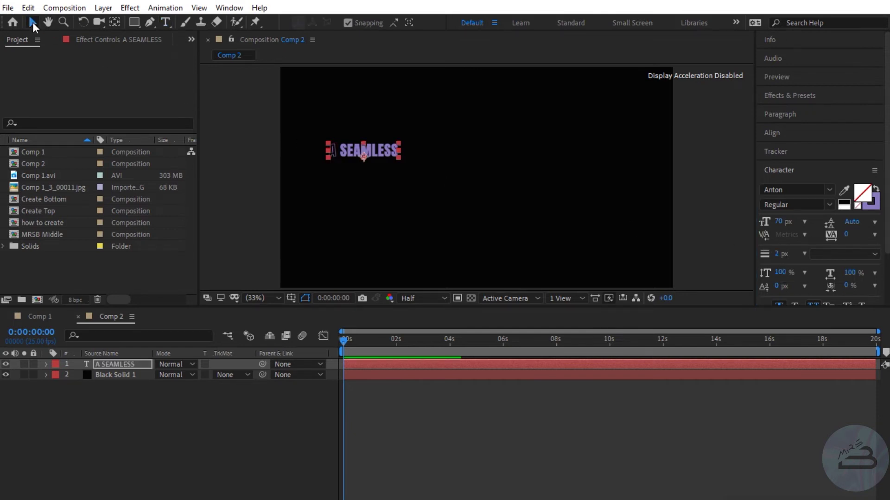
Align the A SEAMLESS layer to the comp's horizontal and vertical centre.
click(793, 136)
click(788, 162)
click(853, 163)
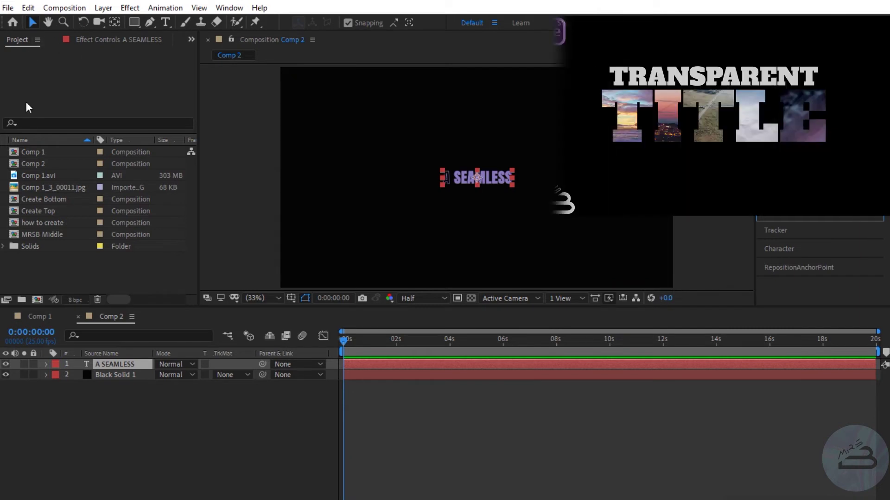
Add Comp 1_3_00011.jpg under the text and set it to use A SEAMLESS as an Alpha Matte.
drag(46, 187, 57, 378)
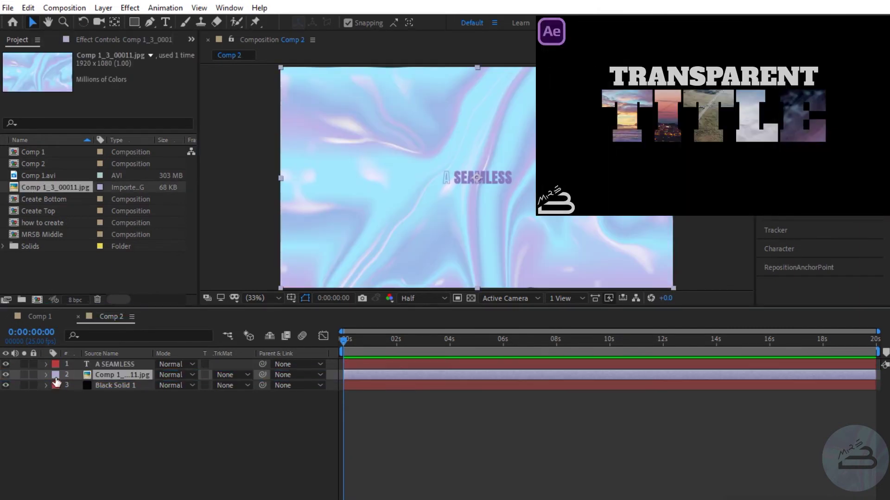
click(225, 375)
click(266, 413)
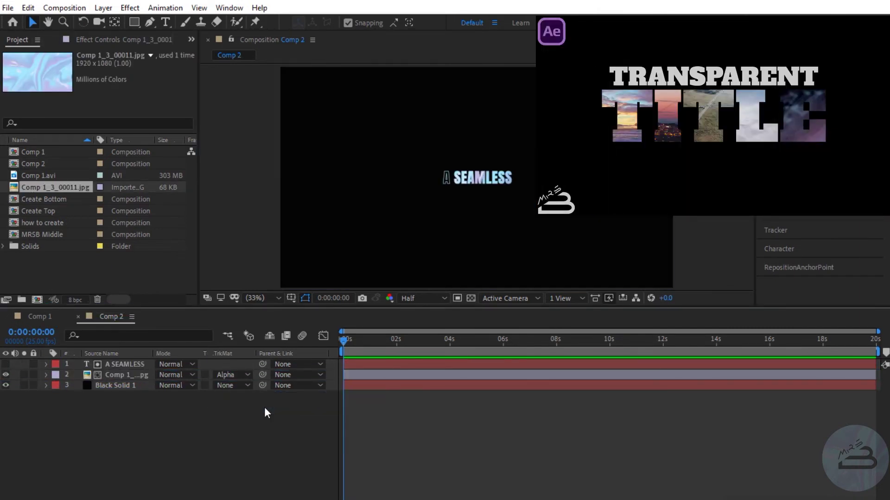
Select the image and text layers together and choose Pre-compose.
click(130, 375)
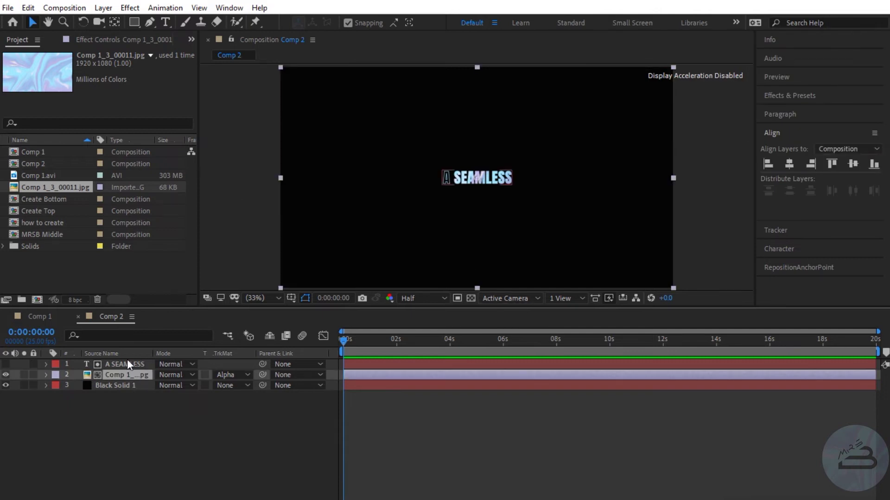
shift+click(127, 365)
right_click(129, 364)
click(167, 310)
Name the precomp 'A Seamless' and resize its composition to 380 px wide.
text(A Seamless)
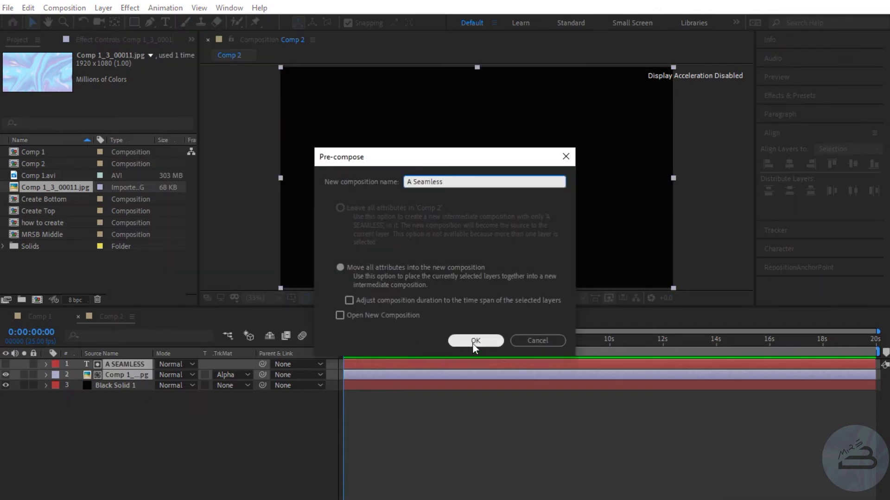
click(475, 340)
right_click(45, 152)
click(72, 162)
click(437, 189)
text(380)
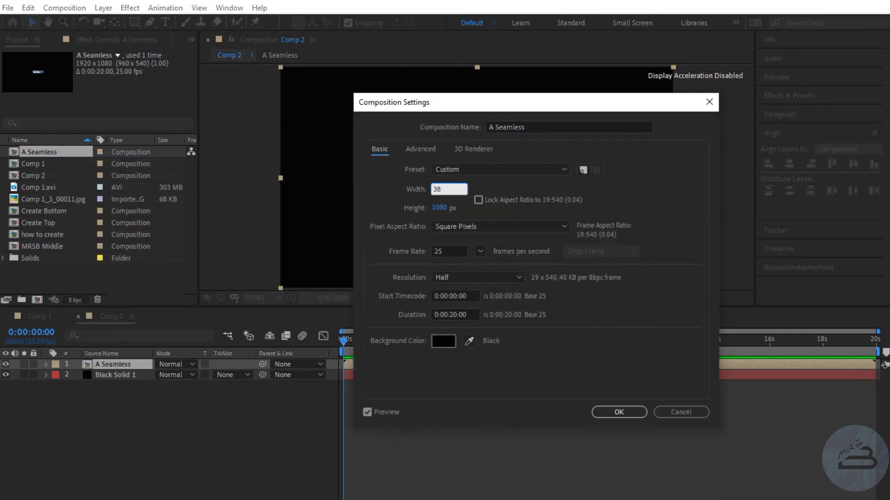
click(438, 207)
click(619, 412)
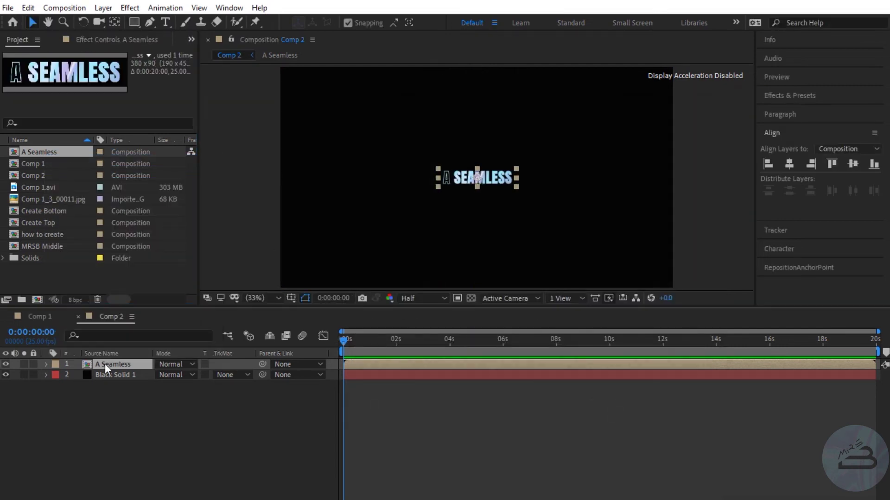
click(130, 8)
Apply Motion Tile to A Seamless with Output Height 500.
click(339, 244)
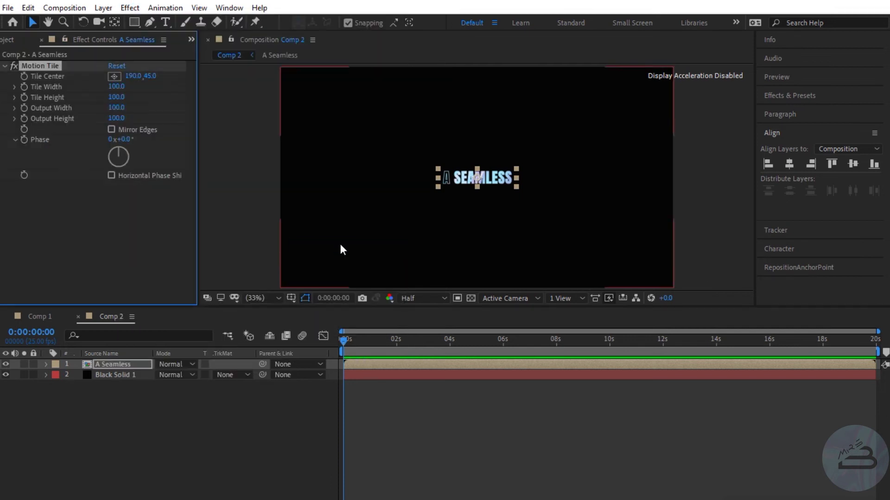
click(116, 119)
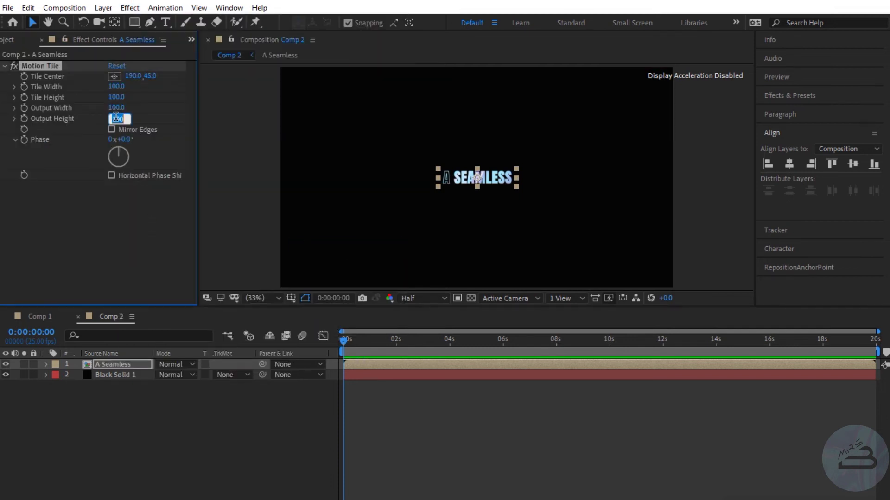
text(500)
click(110, 214)
Duplicate the A Seamless comp and add A Seamless 2 to Comp 2.
click(8, 40)
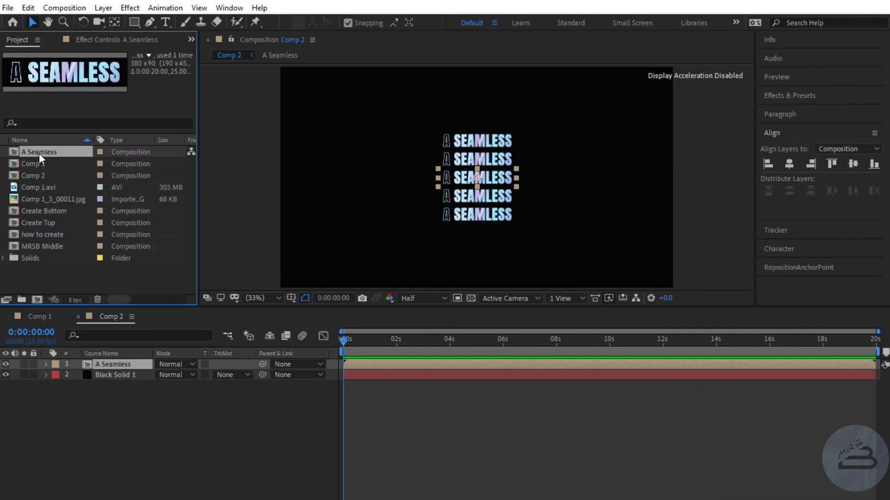
key(ctrl+d)
drag(41, 161, 98, 360)
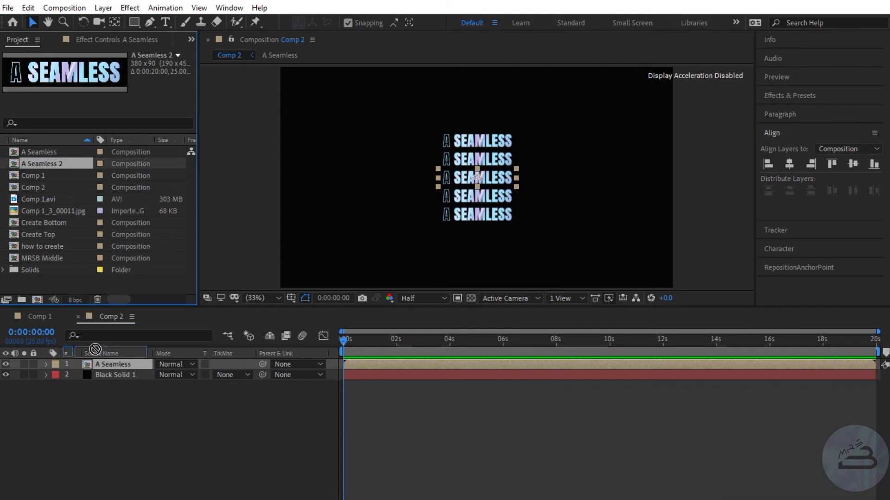
Copy the Motion Tile effect from A Seamless and paste it onto A Seamless 2.
click(101, 374)
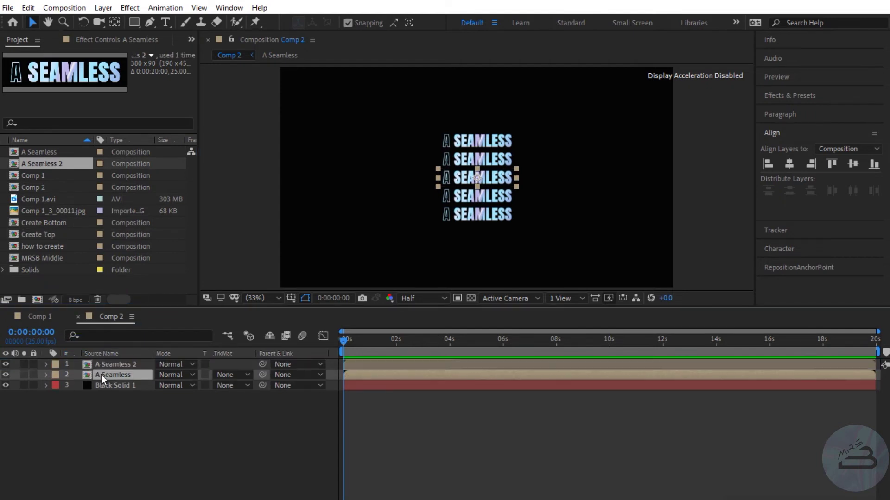
click(102, 41)
click(43, 65)
key(ctrl+c)
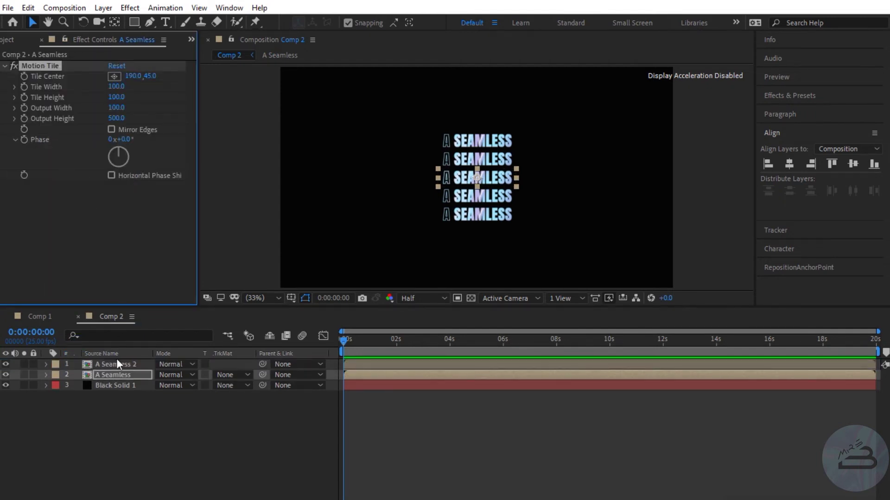
click(115, 364)
key(ctrl+v)
Place A Seamless at 781, 497 and A Seamless 2 at 1140, 587 side by side.
key(p)
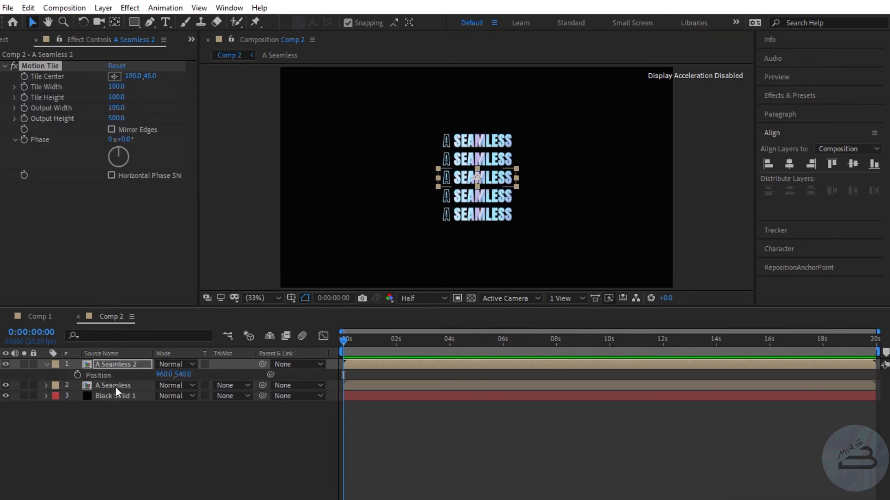
click(115, 385)
key(p)
click(163, 395)
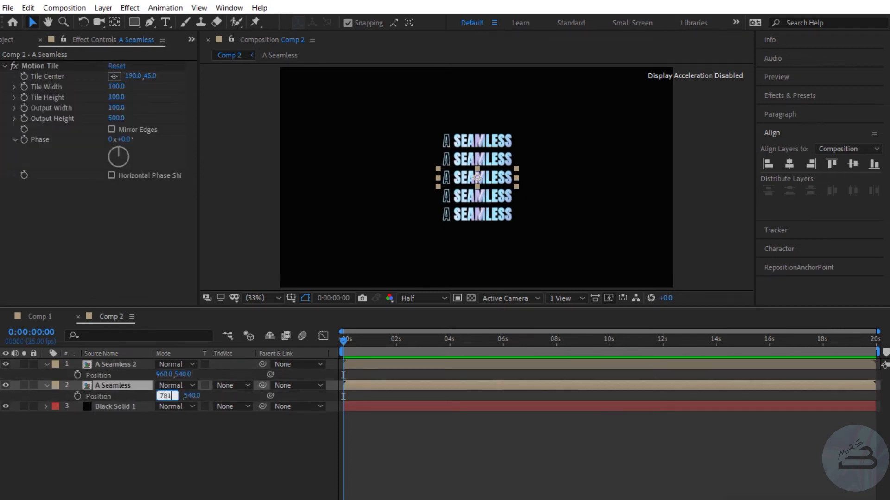
text(781)
key(Tab)
text(497)
click(163, 375)
text(1140)
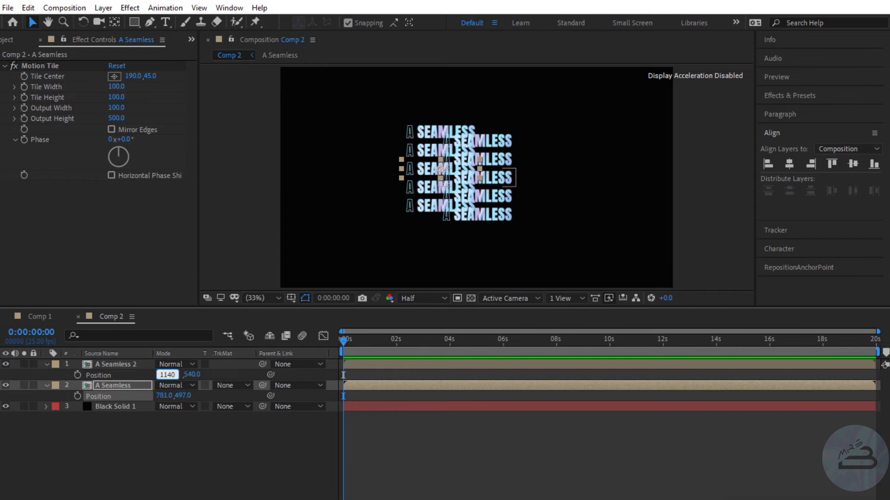
key(Tab)
text(587)
key(Return)
Keyframe both Positions, then a few frames later set Y to 458.3 (A Seamless) and 626 (A Seamless 2).
click(78, 374)
click(77, 396)
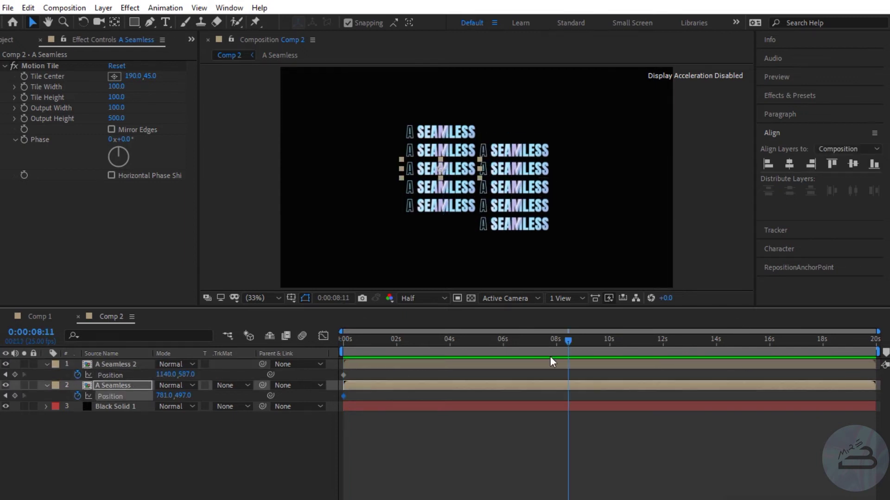
key(=)
click(183, 396)
text(458.3)
key(Return)
click(187, 375)
text(626)
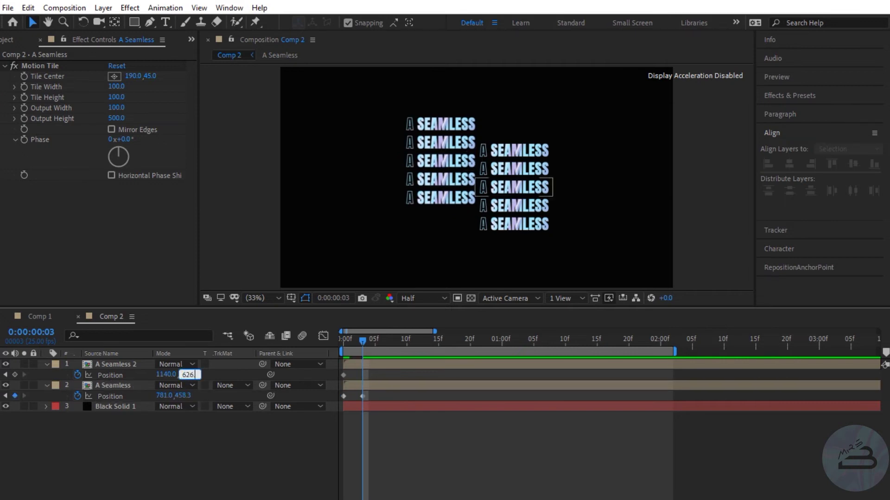
key(Return)
Set the Motion Tile Output Height to 680 at the first frame and show keyframes.
click(343, 343)
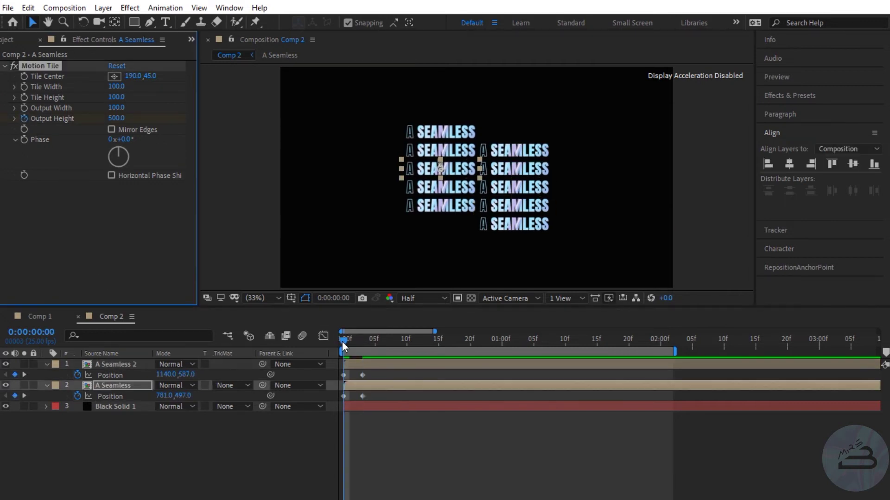
text(680)
key(Return)
key(u)
At frame 7, set Output Height to 920 and shift A Seamless up, A Seamless 2 down.
drag(362, 341, 388, 341)
click(116, 118)
text(920)
key(Return)
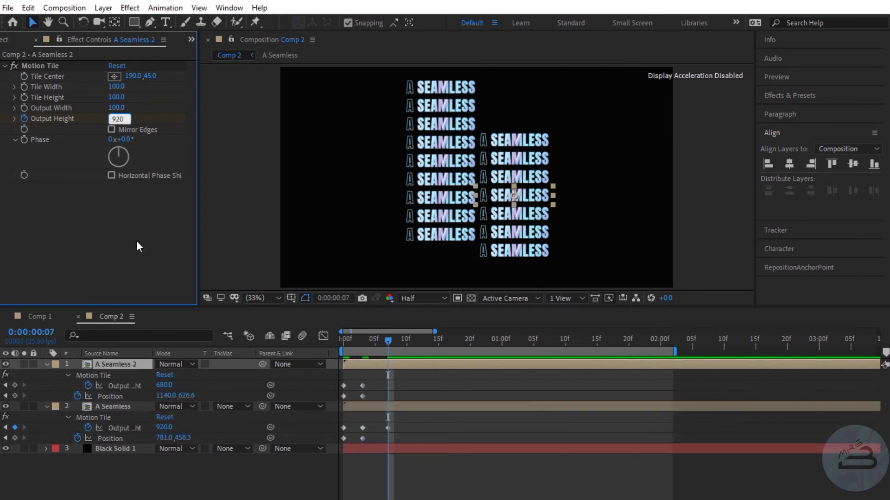
key(Return)
click(114, 442)
drag(183, 438, 162, 438)
drag(189, 396, 214, 403)
At frame 10, set Output Height to 1100, shift both columns, then select both layers.
drag(387, 341, 407, 341)
click(116, 118)
text(1100)
key(Return)
click(112, 406)
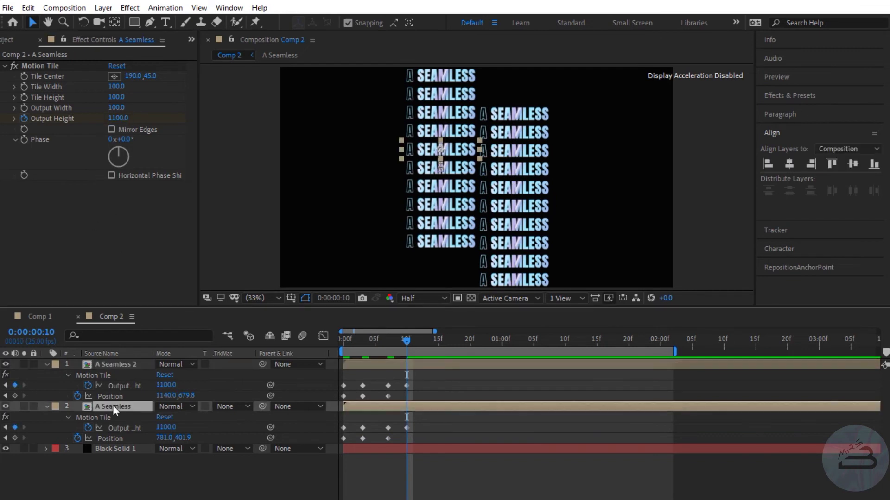
drag(183, 438, 162, 438)
drag(189, 396, 171, 397)
drag(407, 341, 362, 341)
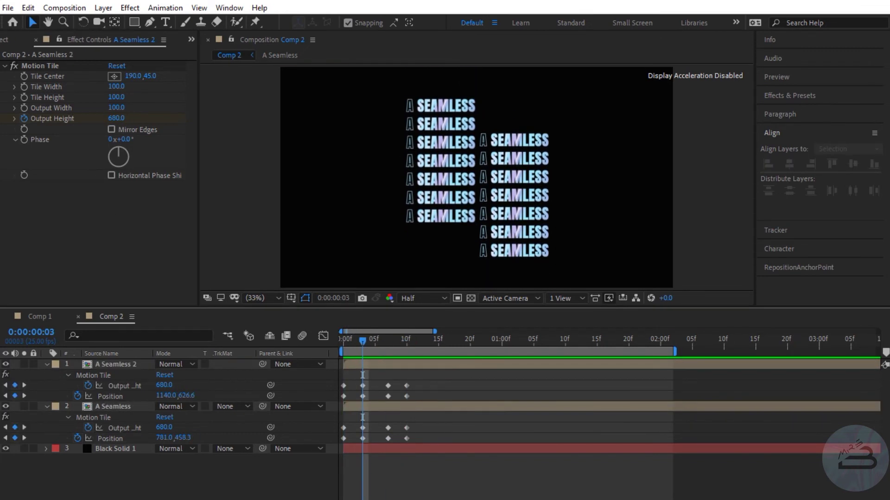
click(101, 364)
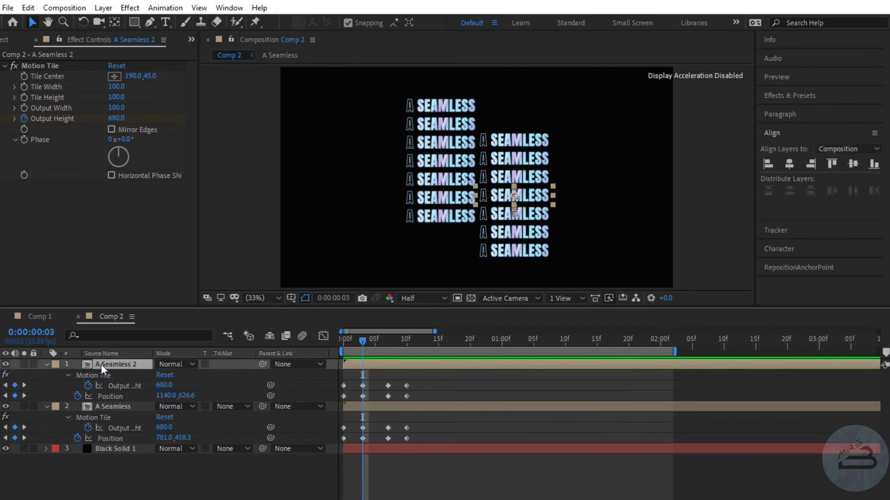
ctrl+click(118, 407)
Pre-compose the two SEAMLESS layers into a composition named Pre-comp 2.
right_click(118, 406)
click(152, 354)
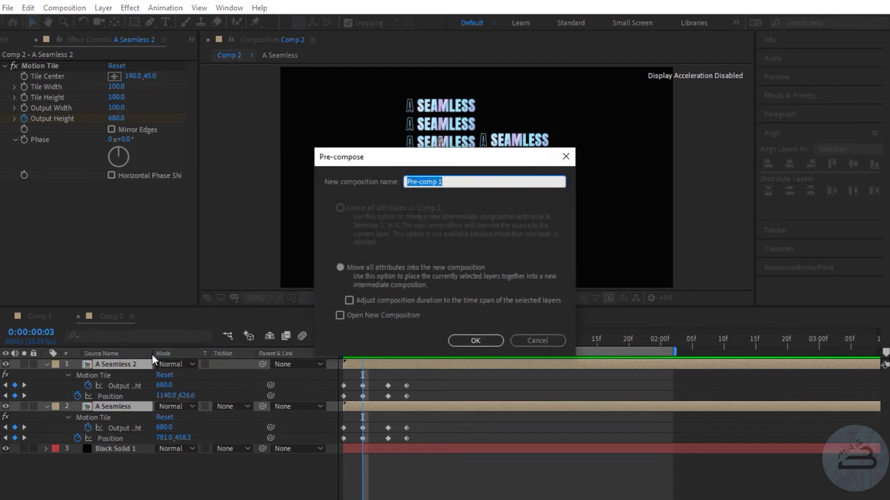
key(End)
key(BackSpace)
text(2)
click(483, 342)
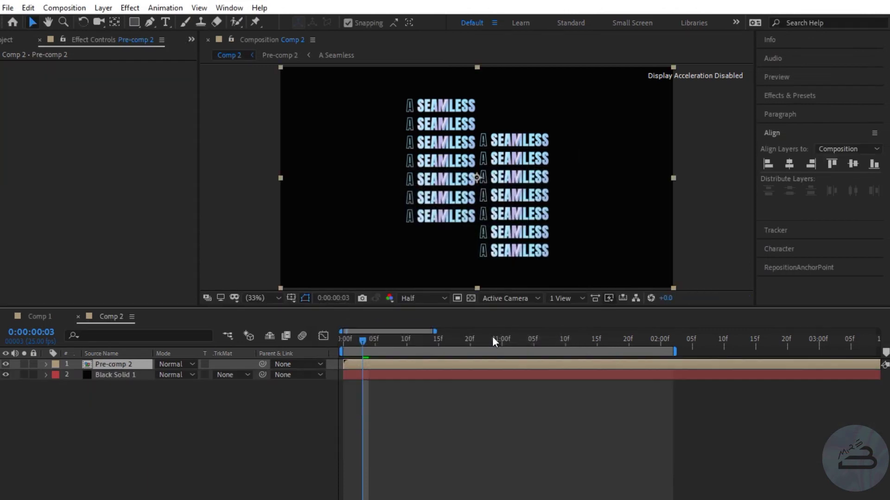
Keyframe Pre-comp 2's Scale from 110% to 132% at frame 7, add a frame-10 key, and preview.
key(s)
click(178, 375)
text(1)
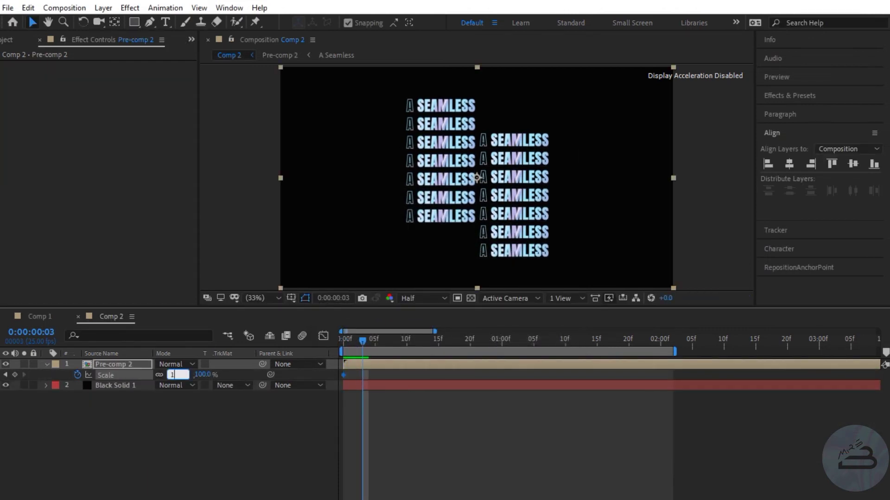
text(10)
key(Return)
key(Page_Down)
key(Page_Down)
key(Page_Down)
click(178, 375)
text(132)
key(Return)
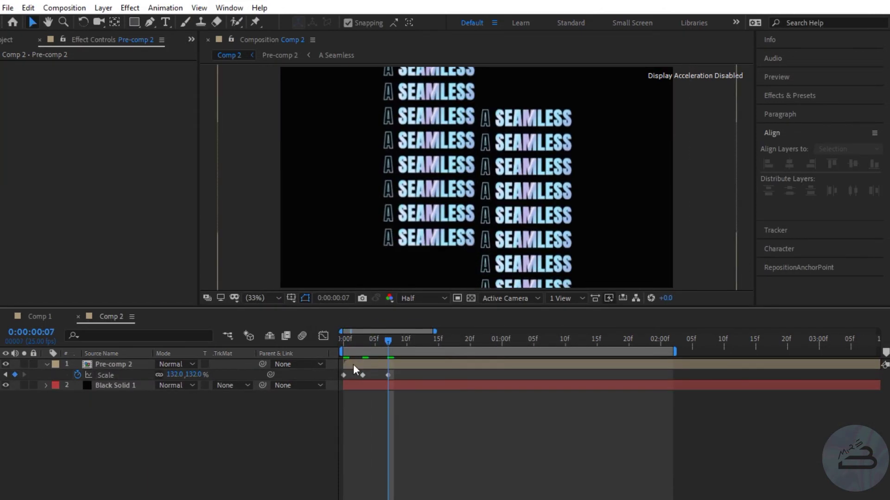
key(Page_Down)
key(Page_Down)
key(Page_Down)
click(178, 375)
key(Return)
key(space)
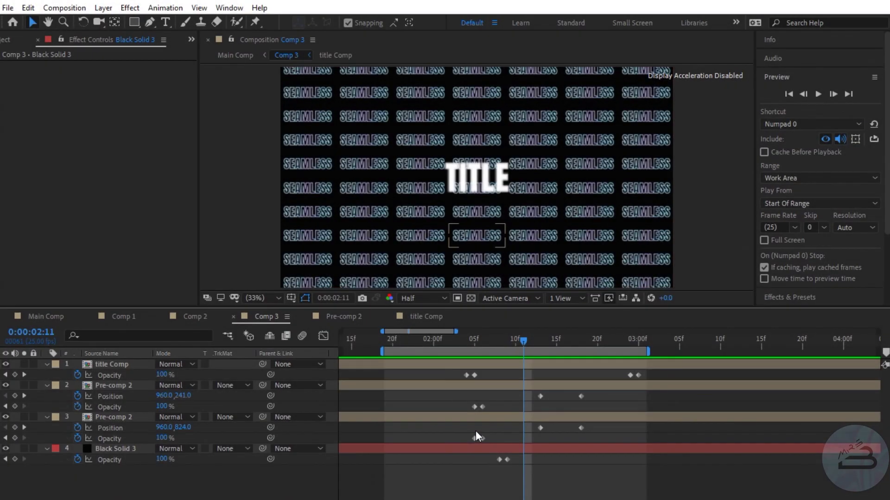
Inspect Comp 3's Black Solid 3 and title Comp layers, looking inside title Comp.
click(579, 492)
click(113, 448)
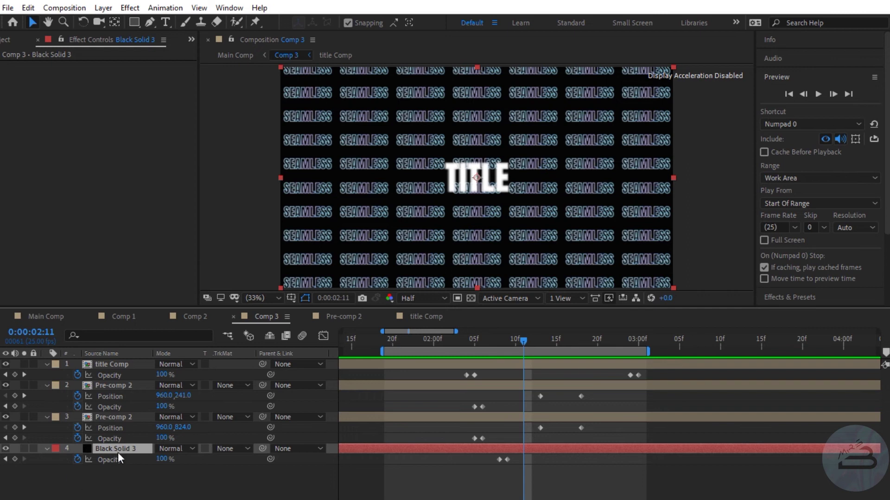
click(119, 364)
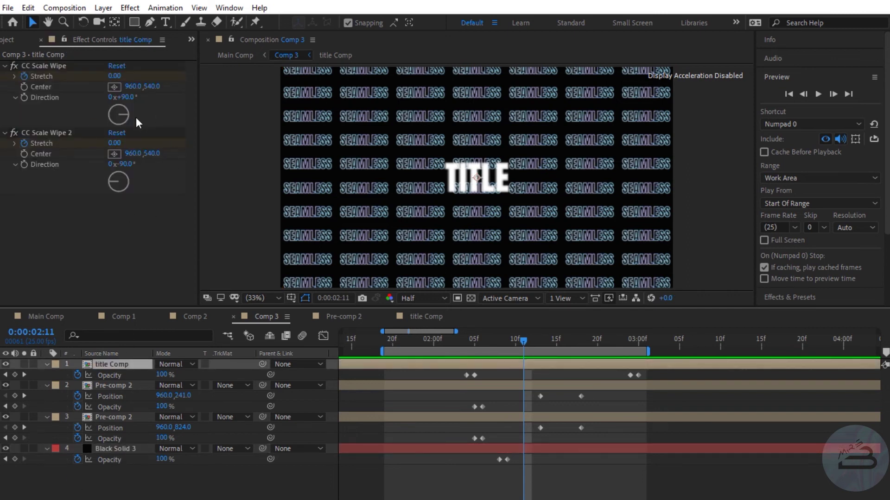
click(424, 316)
key(ctrl+a)
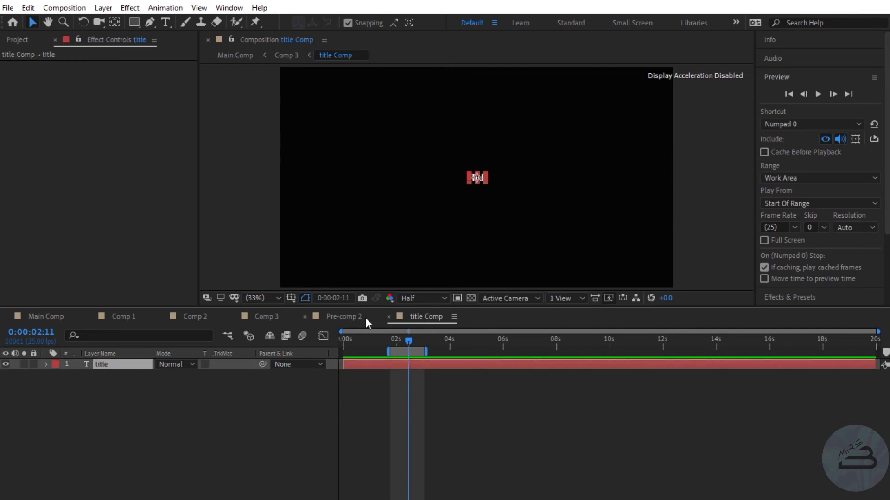
click(260, 317)
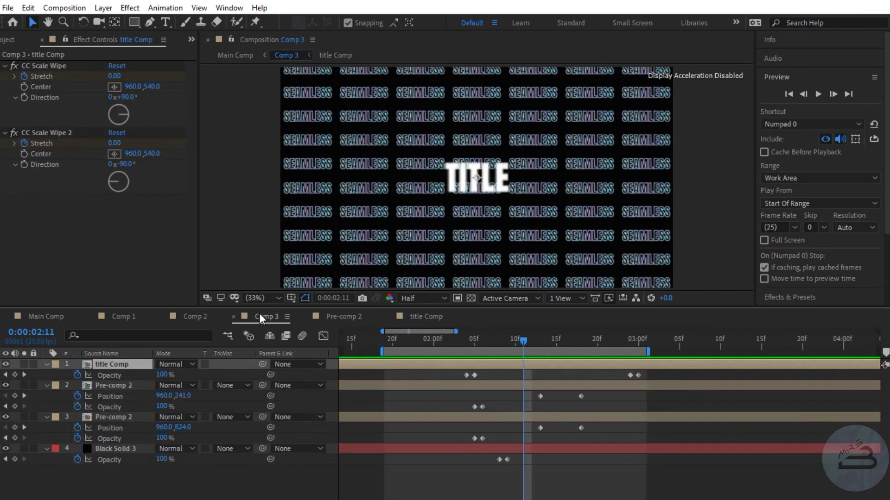
Examine the two Pre-comp 2 tile layers and their contents, then scrub to watch the tiles slide.
click(477, 236)
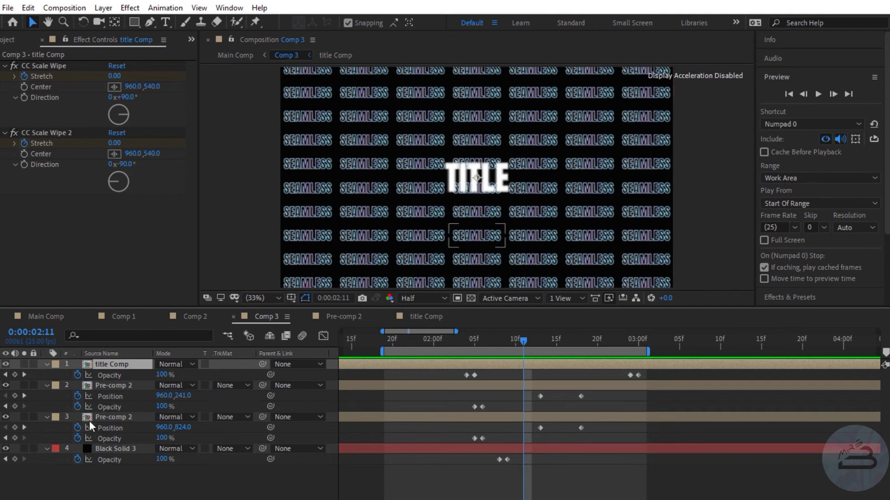
click(115, 386)
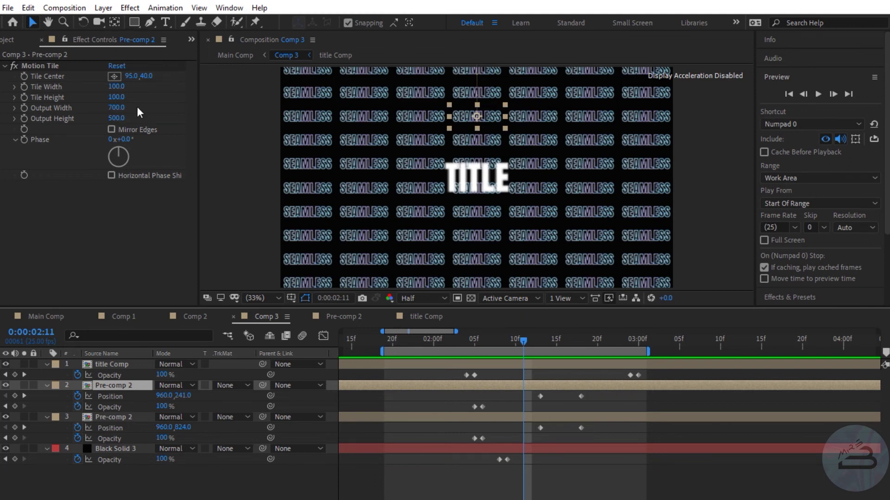
click(127, 417)
click(128, 386)
click(345, 316)
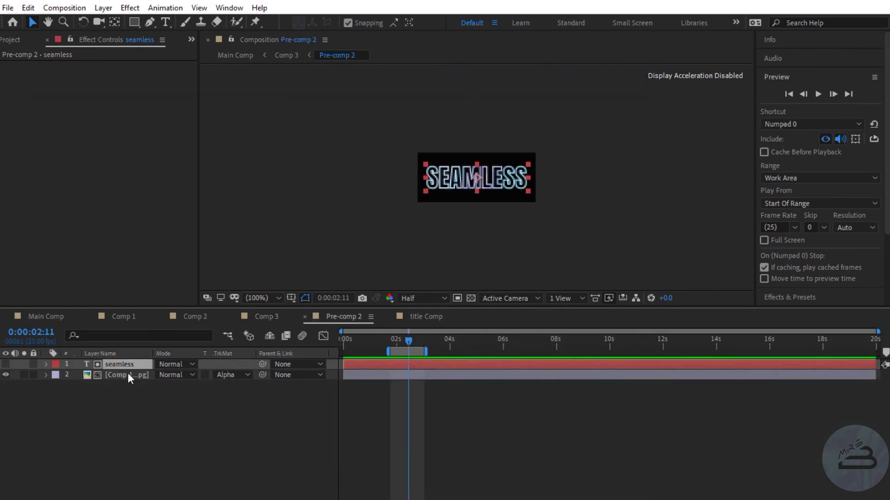
click(258, 319)
mouse_move(524, 344)
mouse_down()
mouse_move(499, 344)
mouse_move(580, 360)
mouse_up()
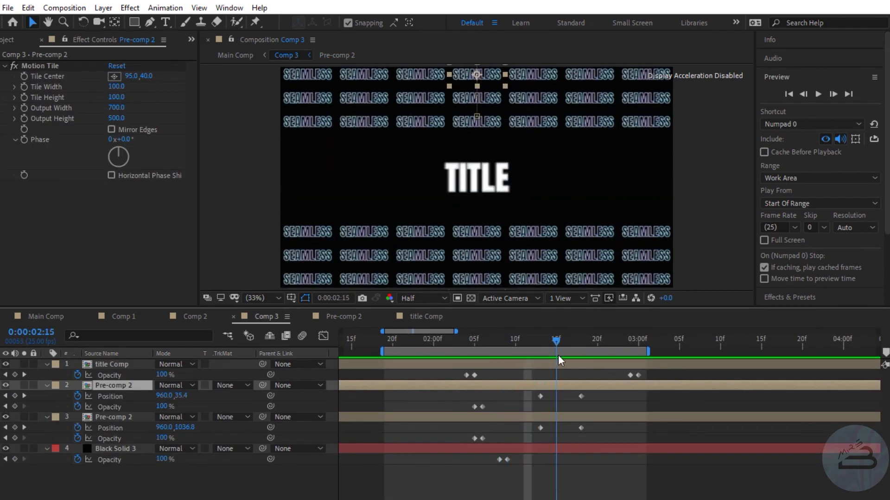
drag(582, 360, 524, 365)
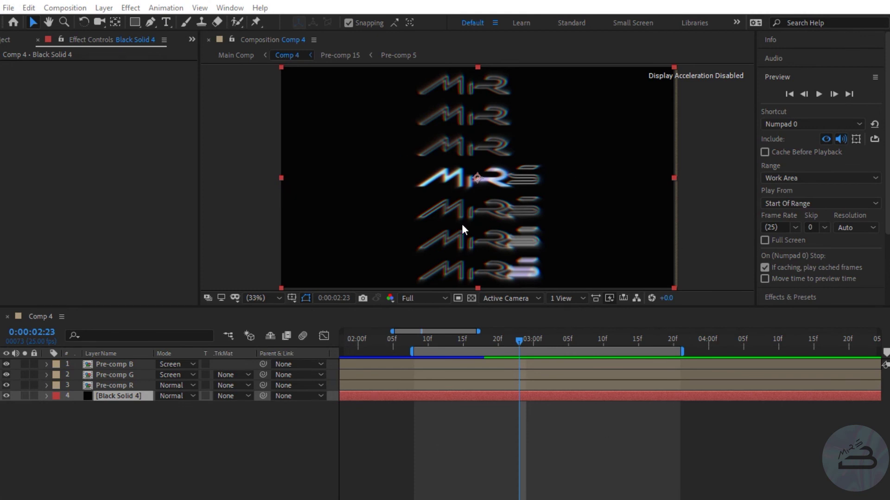
key(slash)
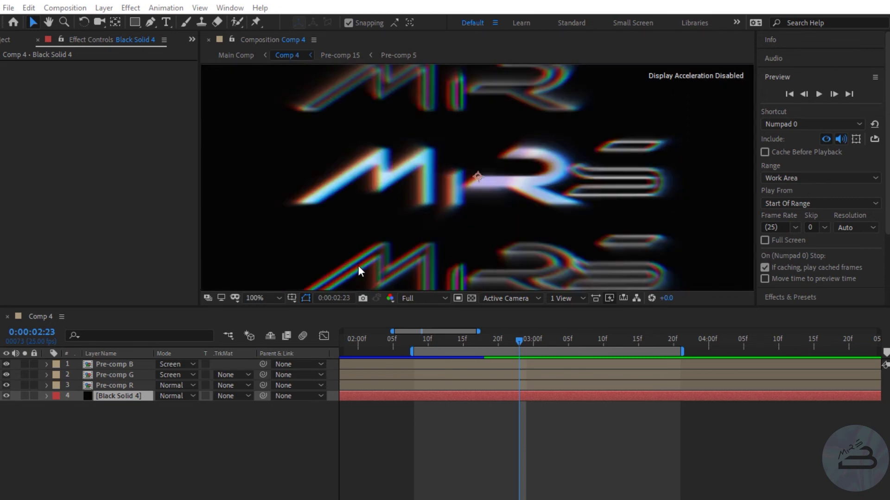
click(265, 299)
click(276, 93)
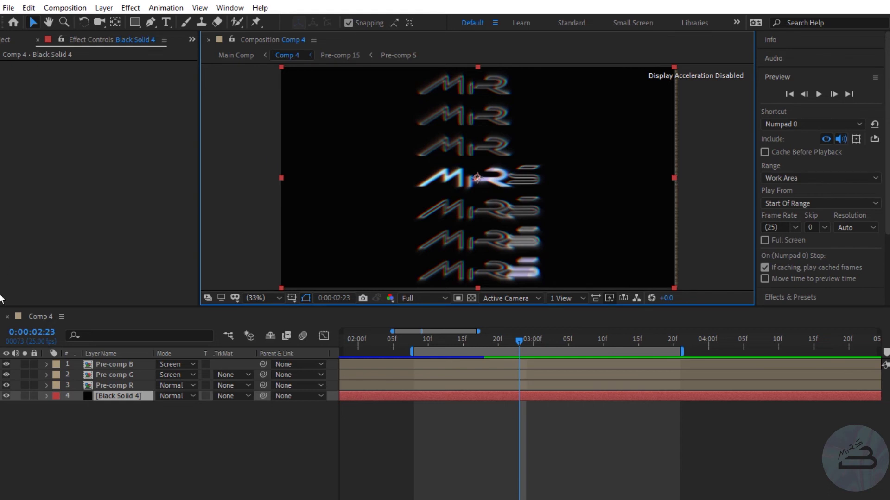
click(110, 400)
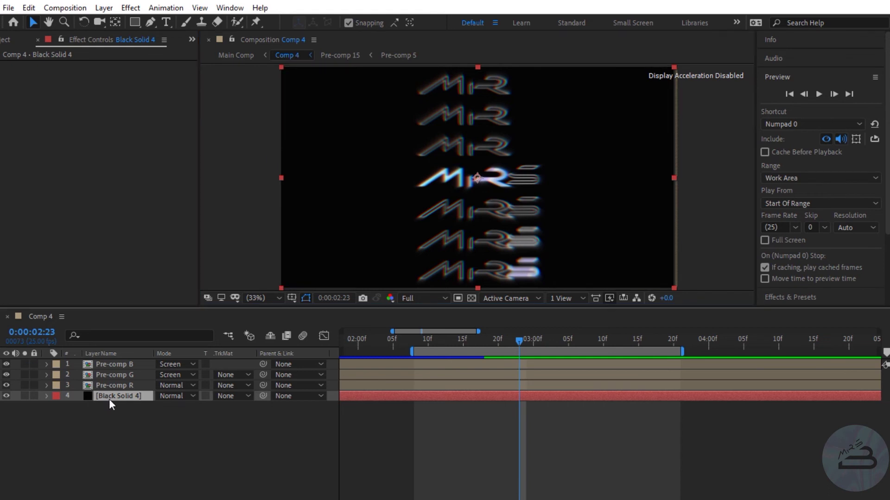
click(116, 385)
mouse_move(519, 339)
mouse_down()
mouse_move(455, 332)
mouse_move(545, 350)
mouse_move(534, 350)
mouse_up()
double_click(121, 387)
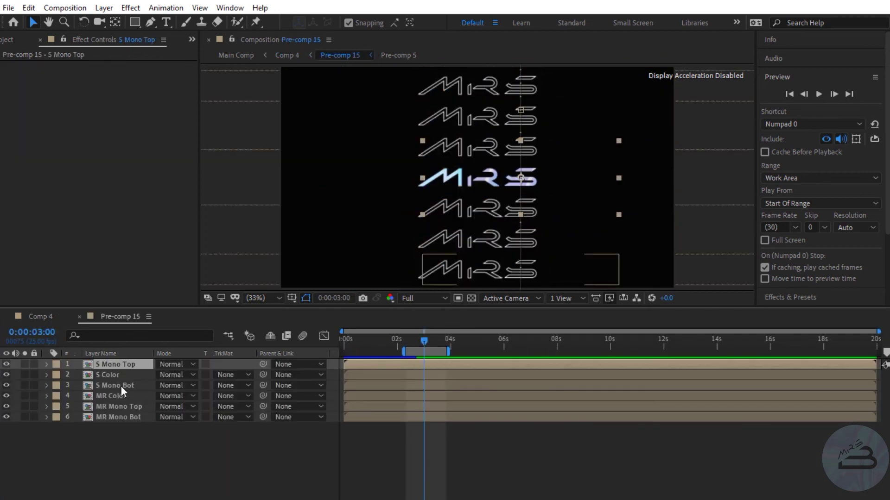
drag(425, 340, 428, 338)
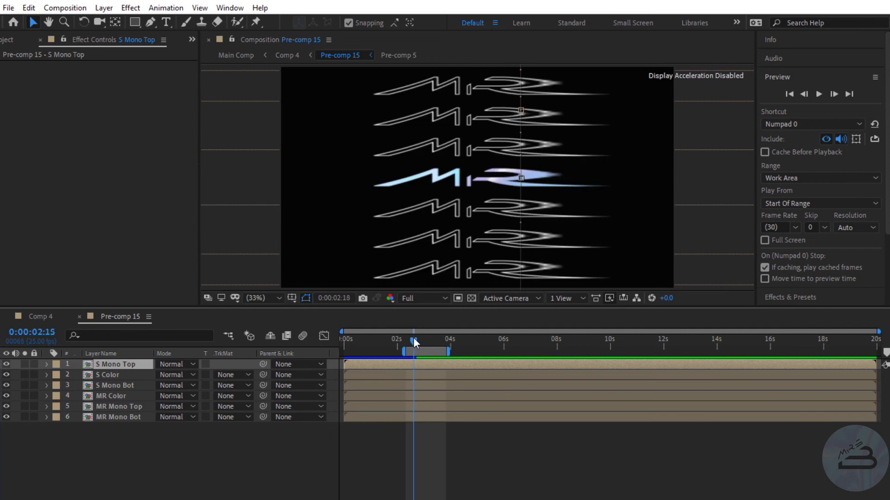
click(64, 417)
click(23, 417)
drag(424, 341, 424, 340)
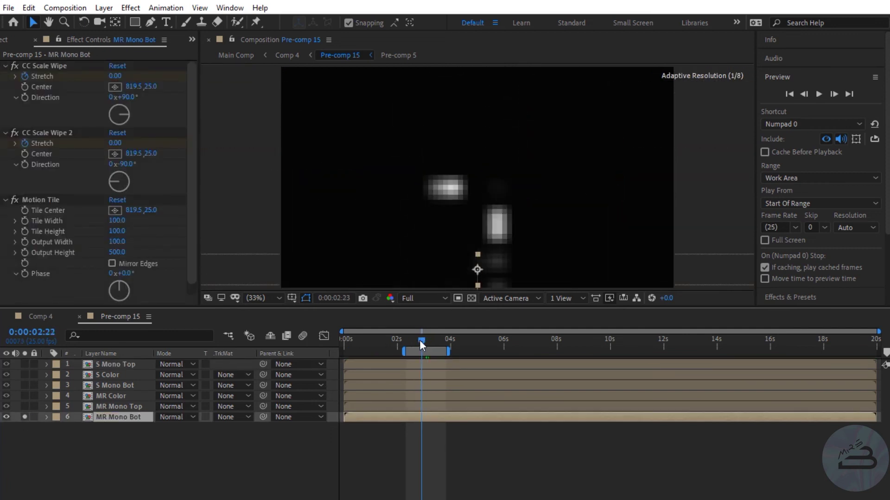
click(103, 406)
click(64, 396)
click(25, 396)
click(24, 407)
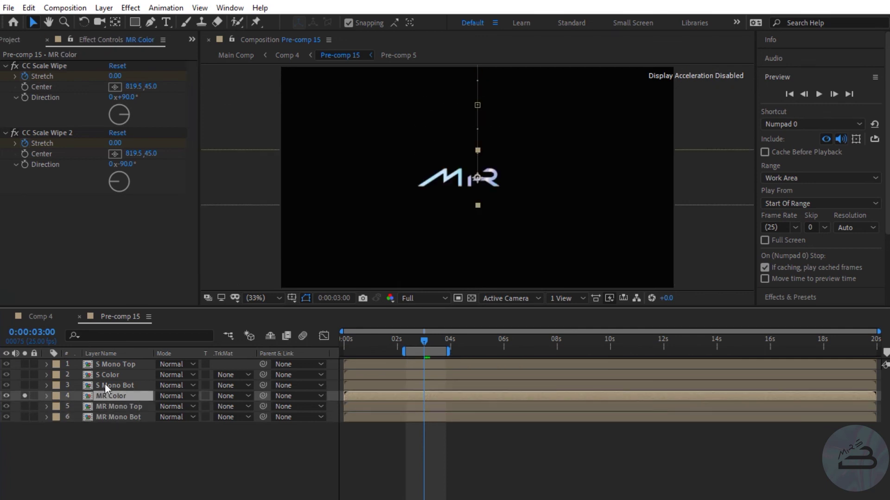
click(105, 385)
click(25, 385)
click(72, 375)
click(24, 385)
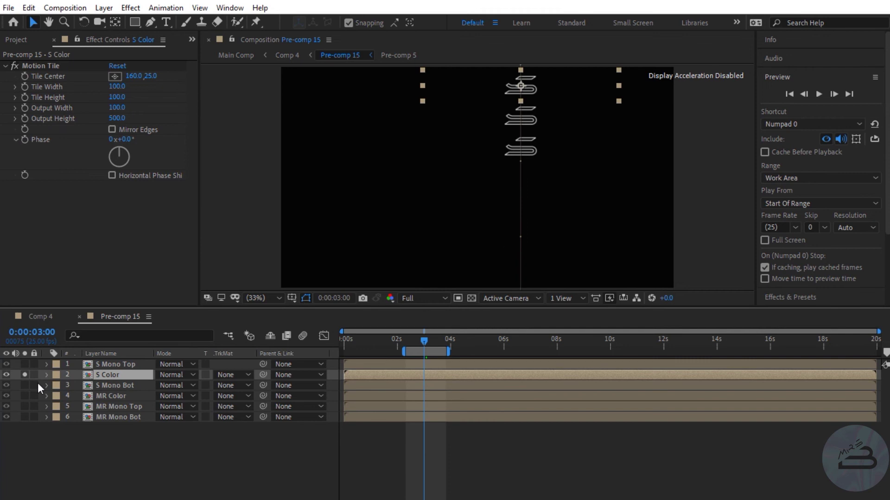
click(22, 365)
click(25, 375)
click(422, 340)
click(24, 364)
click(119, 407)
Back in Comp 4, compare the channel settings of Pre-comp G, B and R.
click(78, 317)
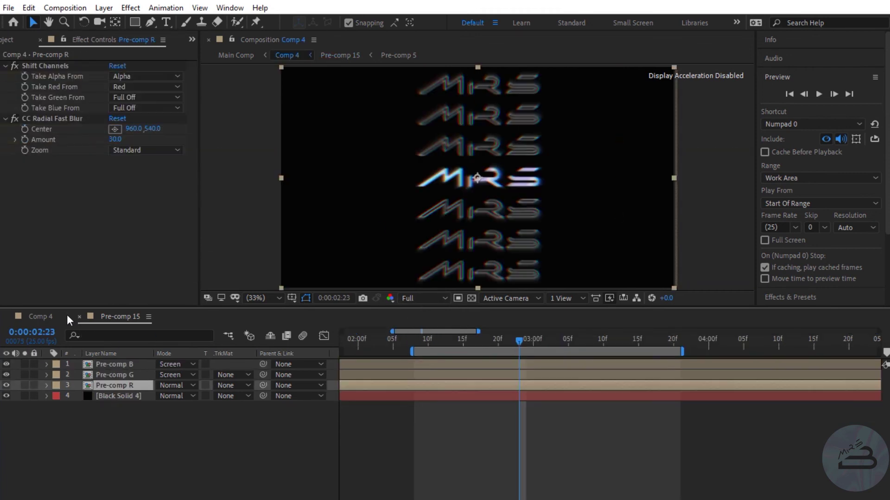
click(107, 376)
click(107, 368)
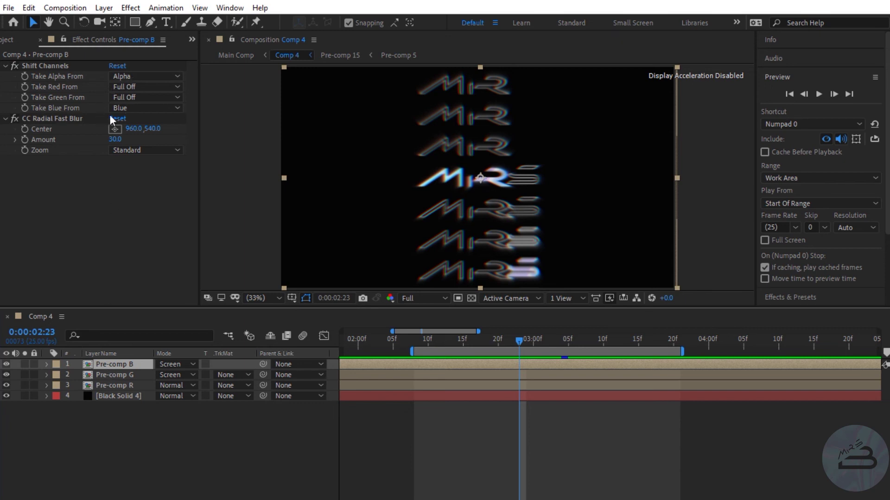
click(130, 376)
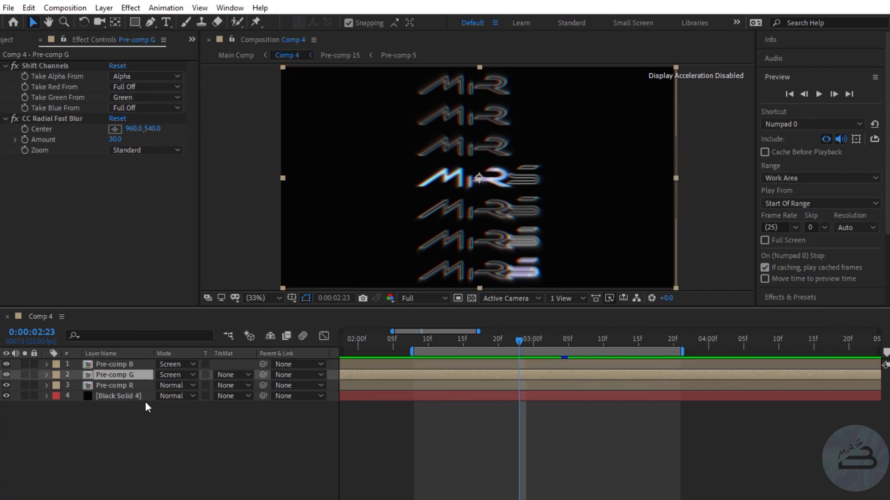
click(141, 384)
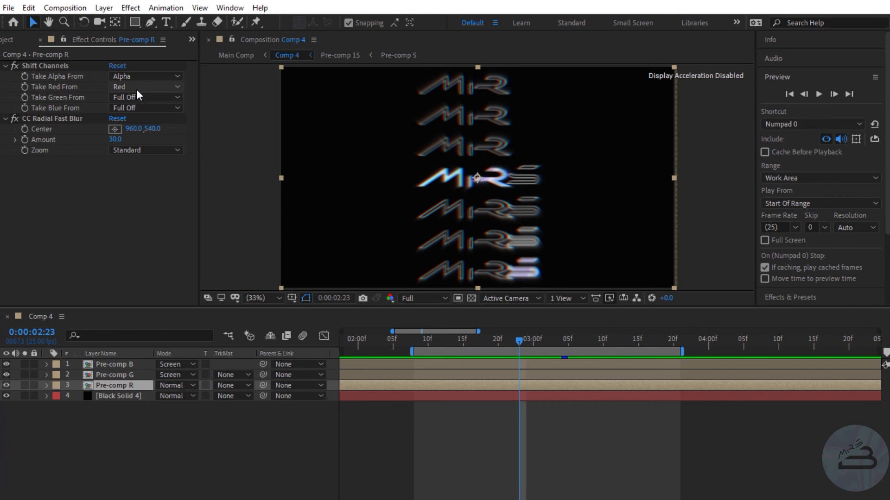
Show Pre-comp B (973, 540) and G (968, 540) Positions, test-nudge B, and scrub the RGB split.
click(190, 365)
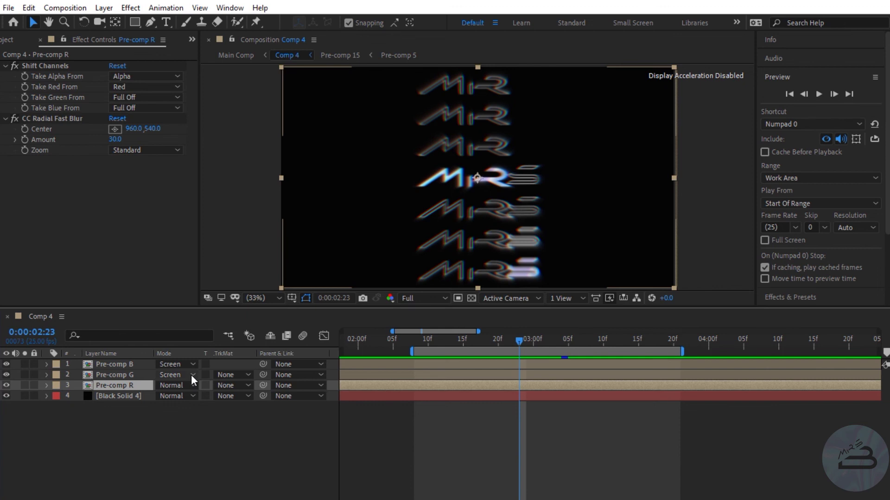
key(p)
click(111, 386)
key(p)
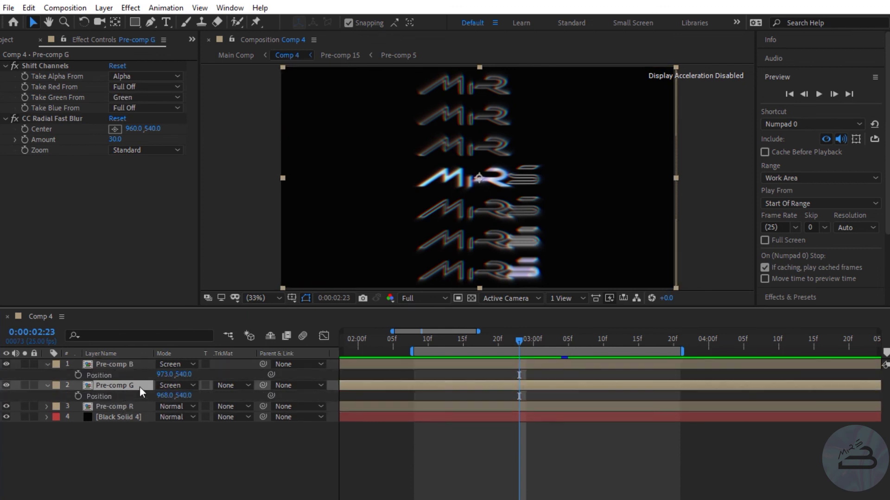
drag(164, 375, 158, 375)
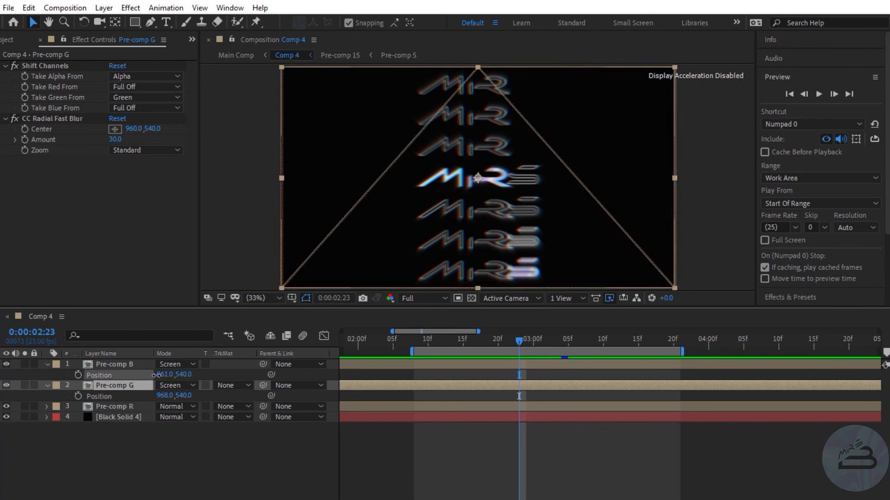
key(ctrl+z)
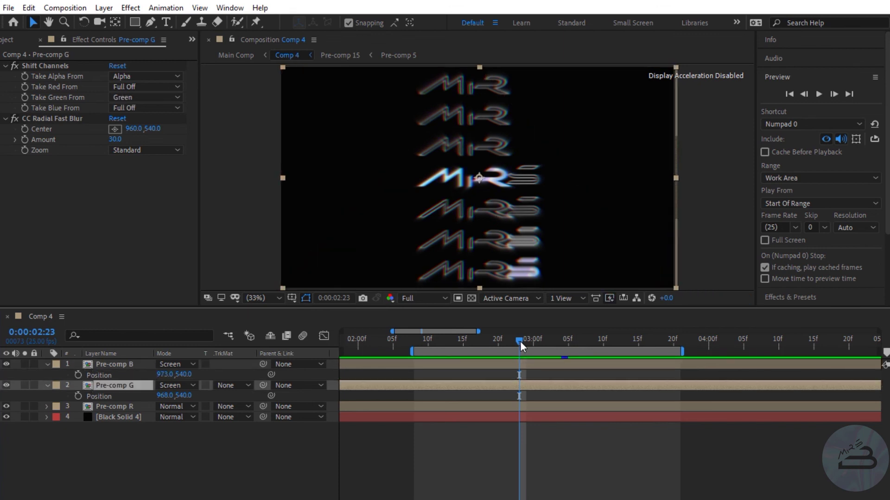
mouse_move(519, 339)
mouse_down()
mouse_move(496, 330)
mouse_move(542, 340)
mouse_up()
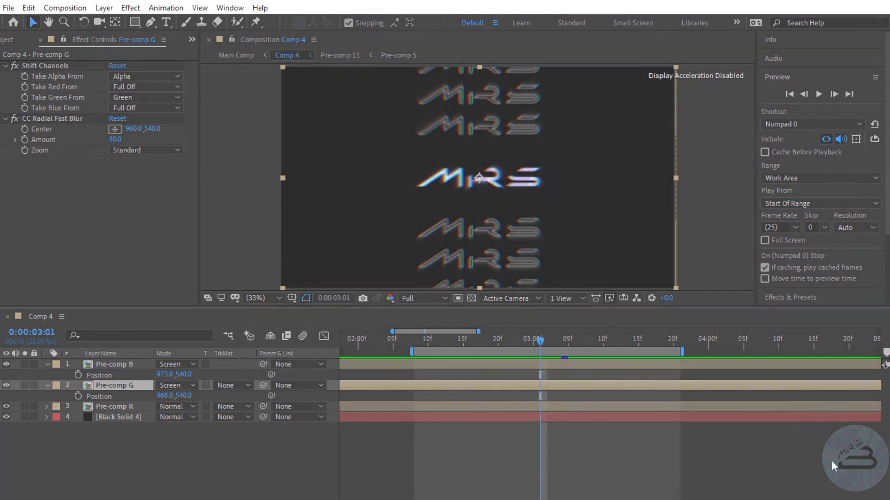